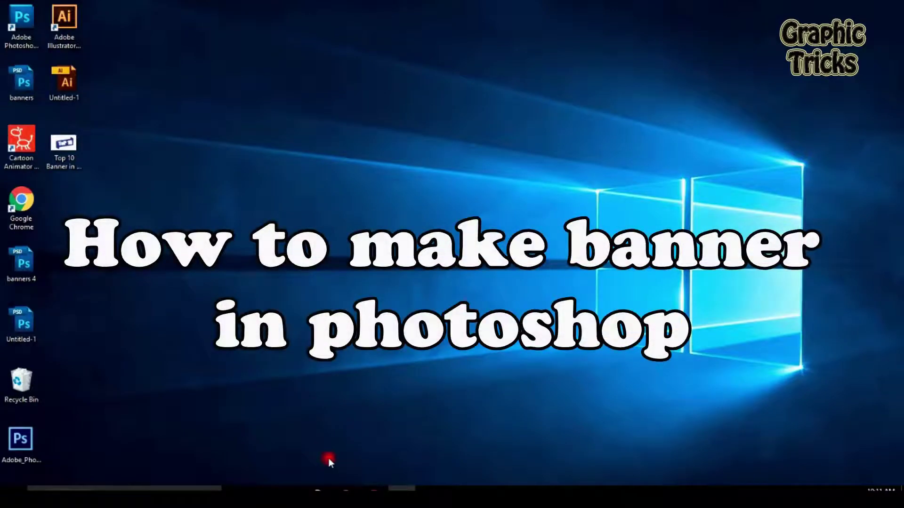
Launch Adobe Photoshop CS5 from its desktop shortcut to an empty workspace
left_click(18, 30)
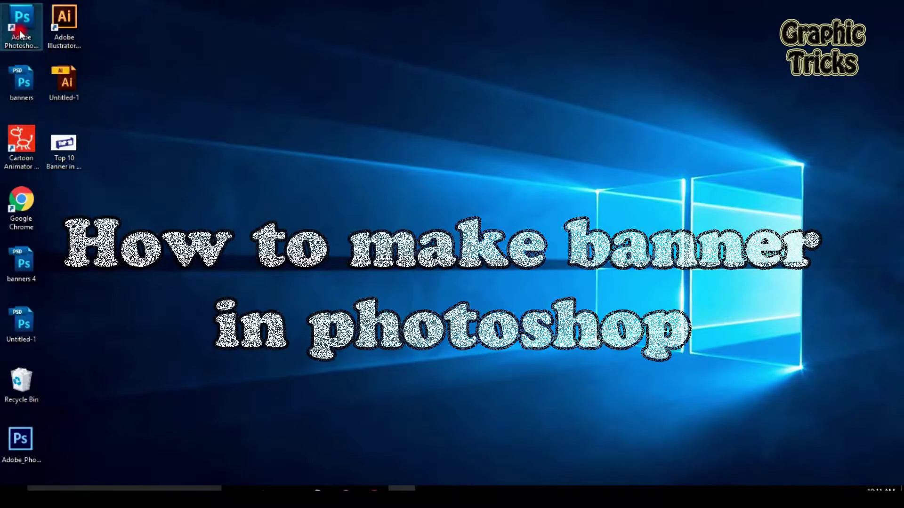
left_click(19, 30)
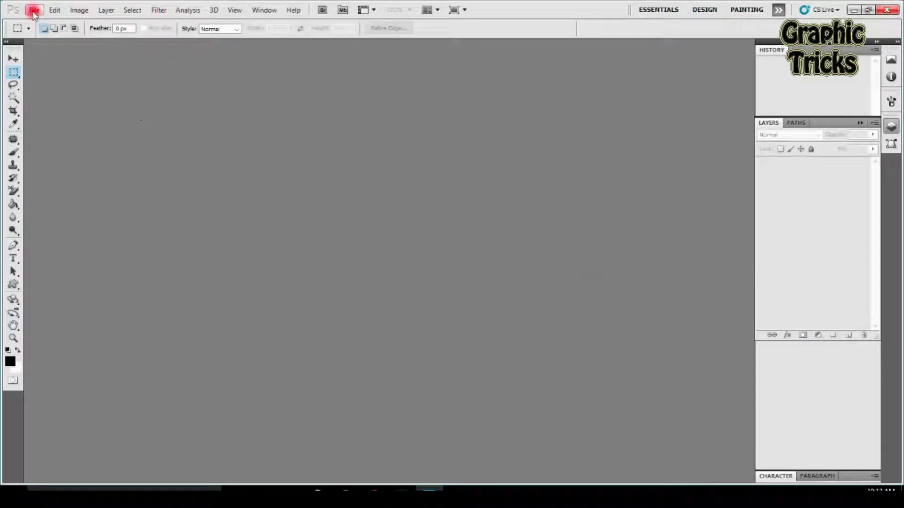
Create a new blank white document, Untitled-1, with the default File > New settings
left_click(32, 13)
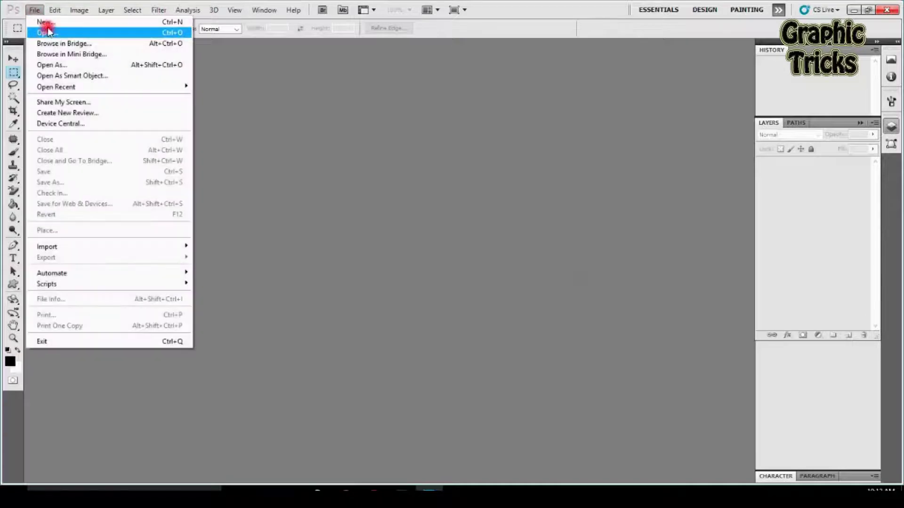
left_click(43, 21)
left_click(540, 125)
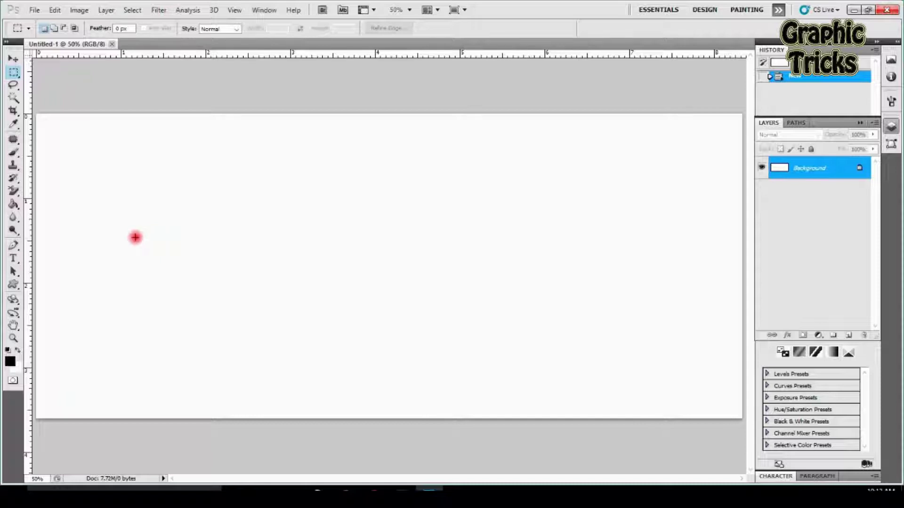
left_click(15, 285)
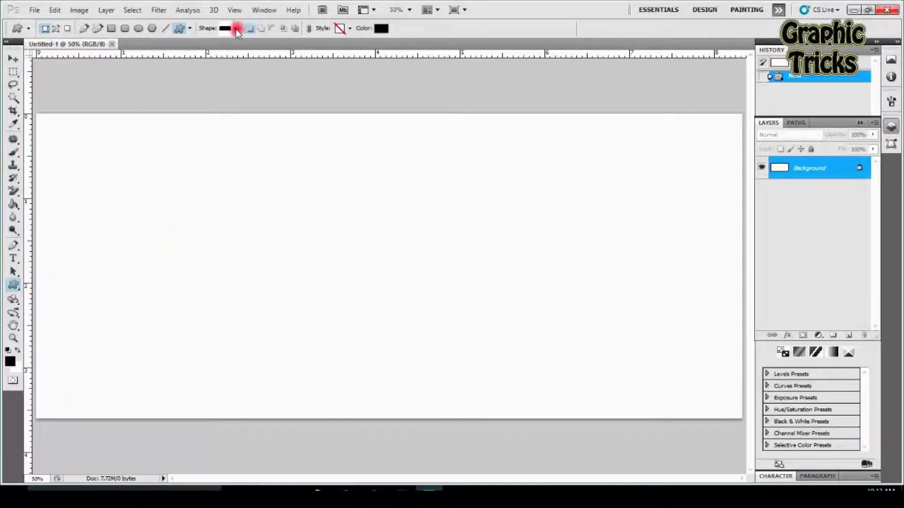
Choose the ribbon banner shape from the full custom shape library
left_click(236, 29)
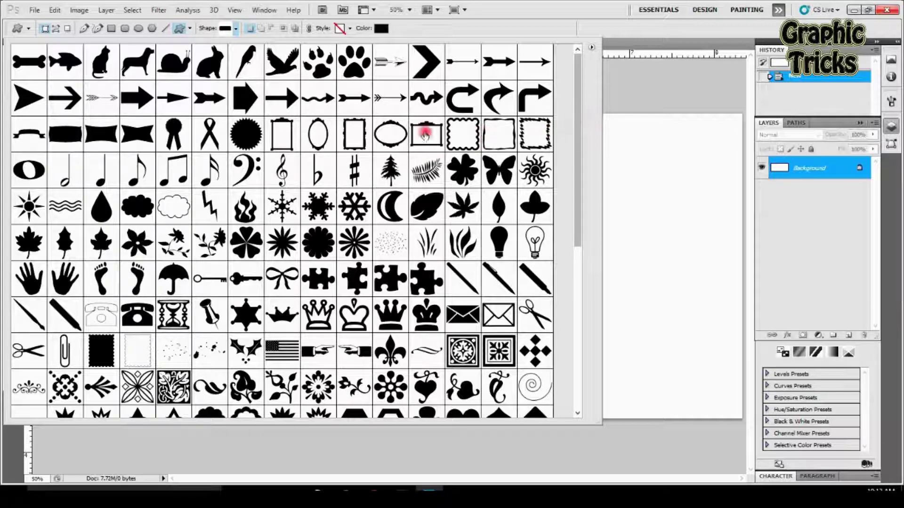
left_click(285, 165)
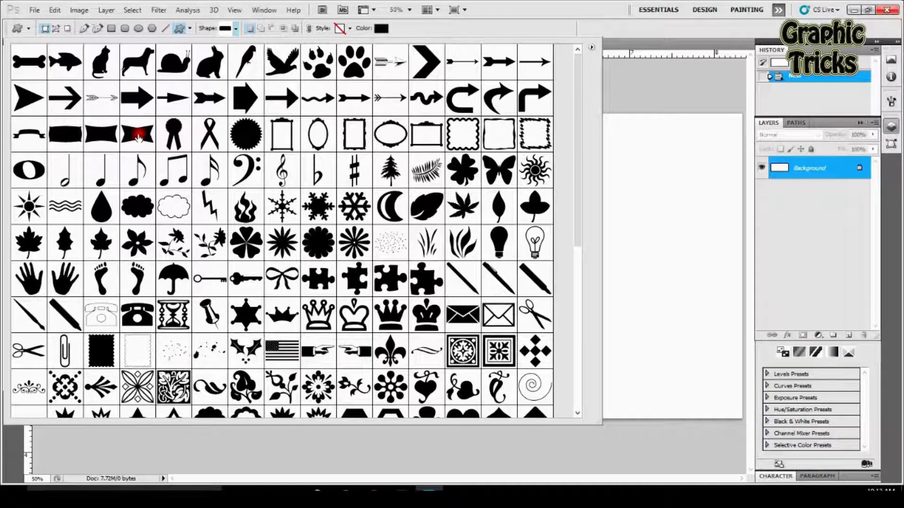
left_click(138, 137)
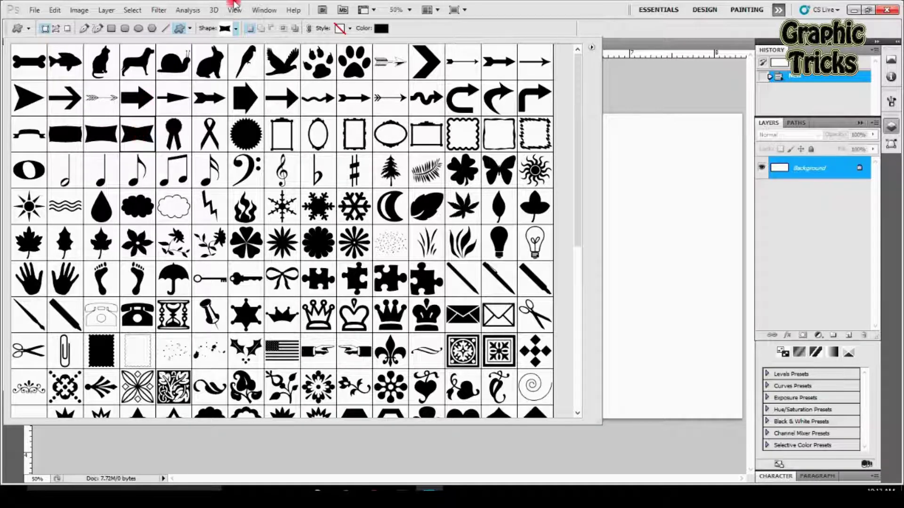
left_click(236, 29)
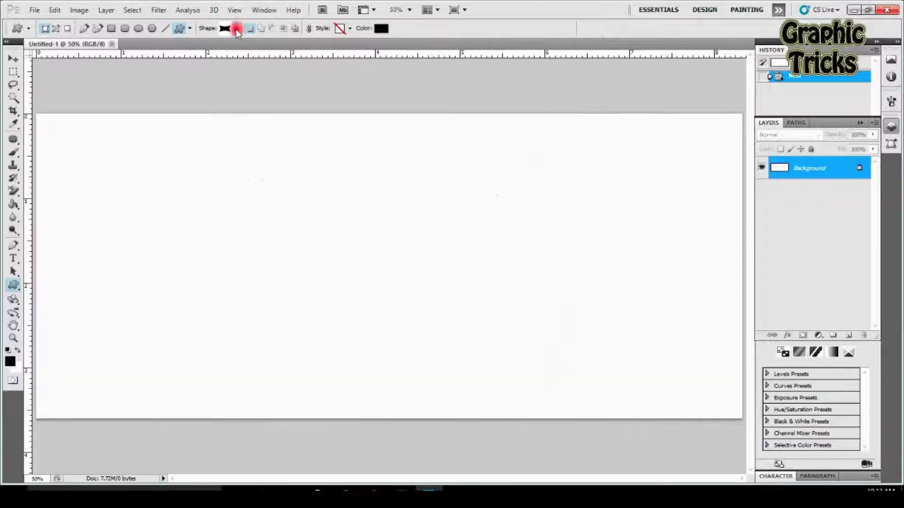
Draw a wide banner shape across the canvas middle and fill it red (R 255)
left_click_drag(301, 202, 633, 301)
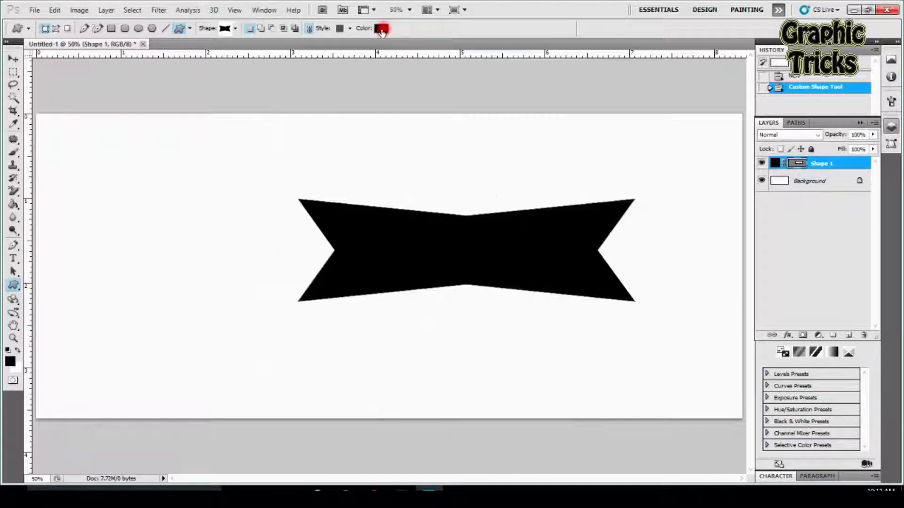
left_click(381, 29)
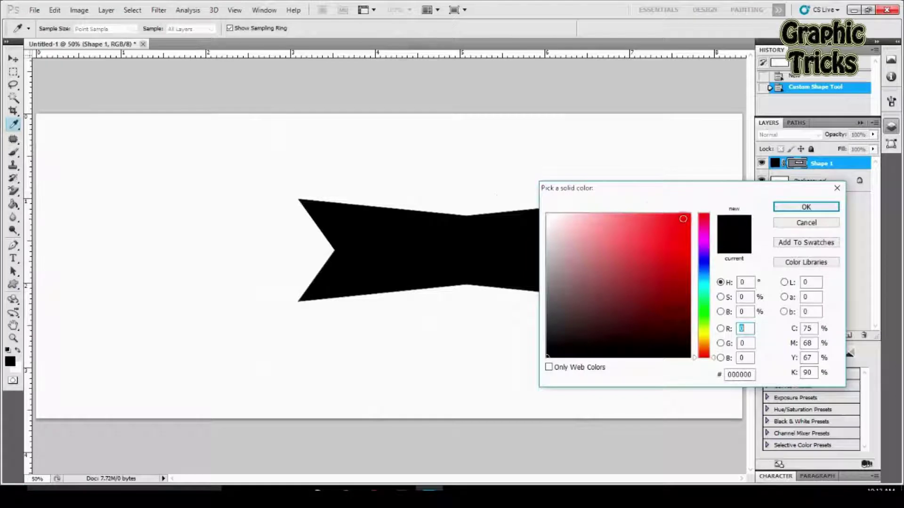
type("255")
left_click(805, 206)
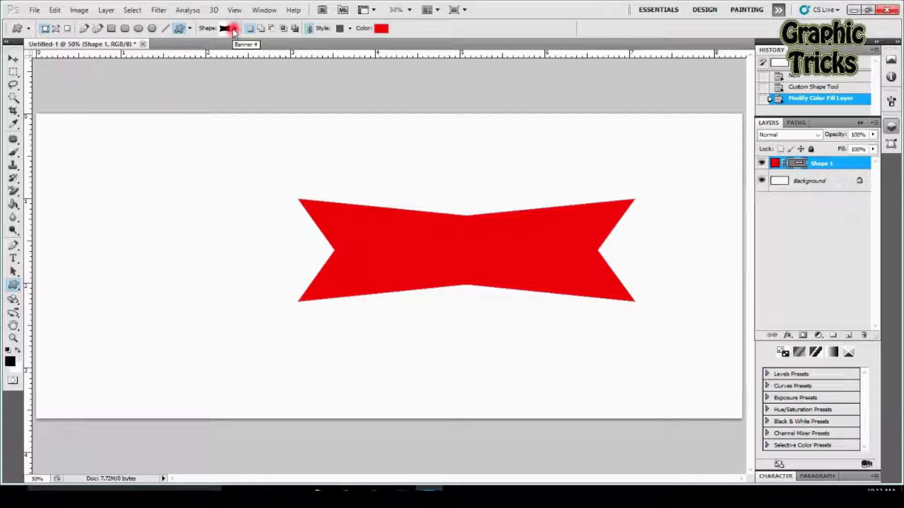
Pick the sunburst shape and draw a red starburst over the banner's left end
left_click(234, 29)
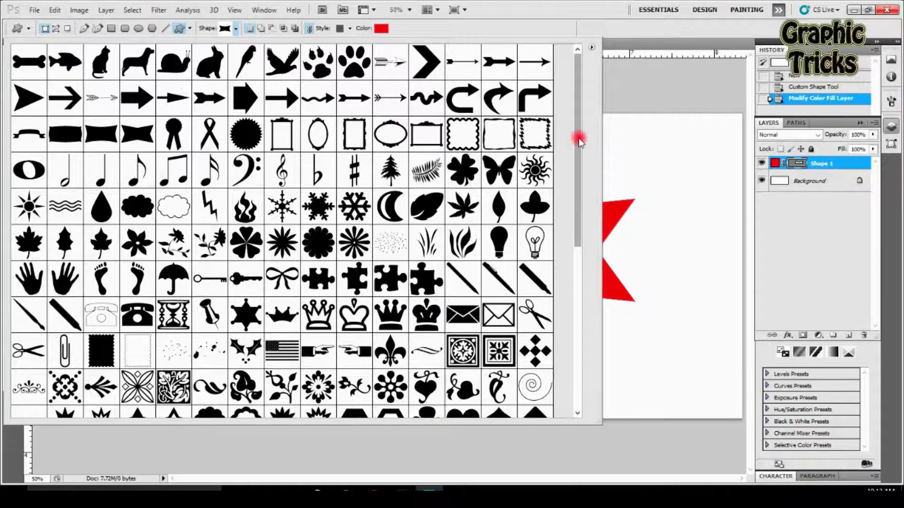
left_click_drag(580, 137, 582, 185)
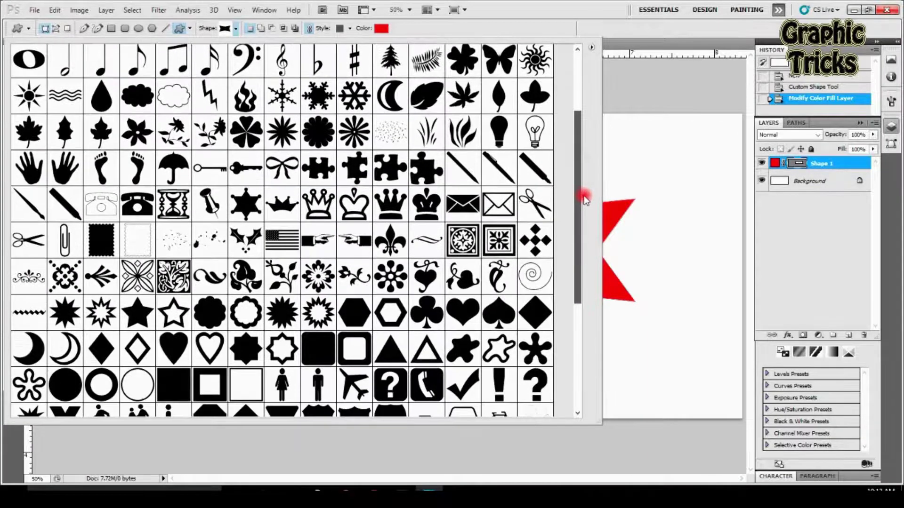
mouse_move(582, 185)
left_mouse_down()
mouse_move(595, 285)
mouse_move(603, 125)
mouse_move(615, 232)
mouse_move(597, 236)
left_mouse_up()
left_click(280, 237)
left_click(280, 237)
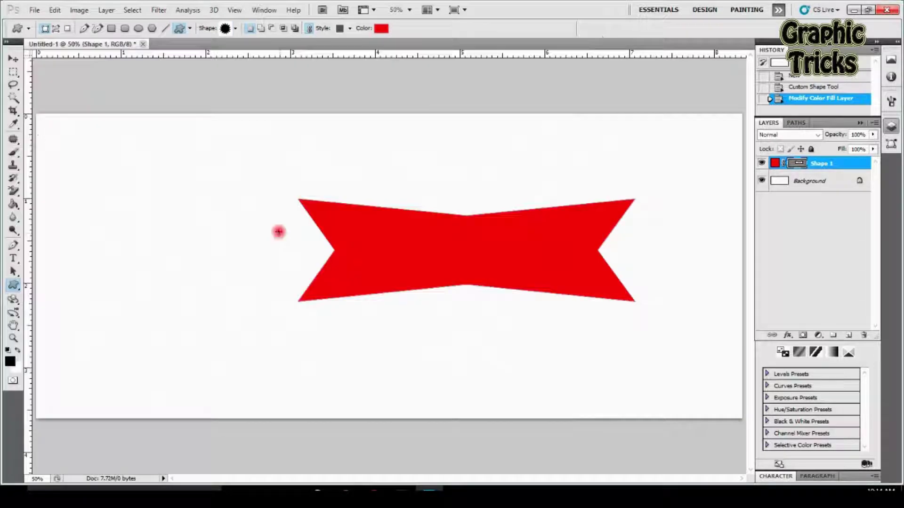
left_click_drag(221, 188, 379, 319)
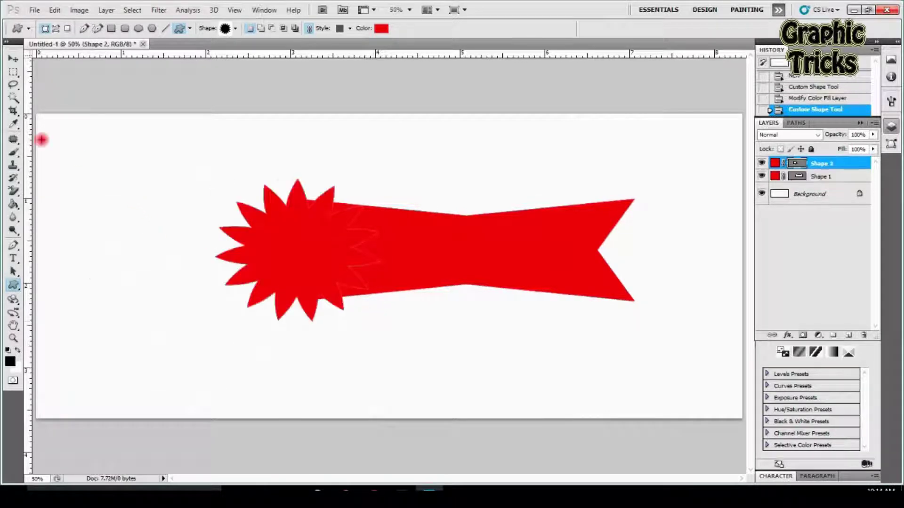
left_click(14, 59)
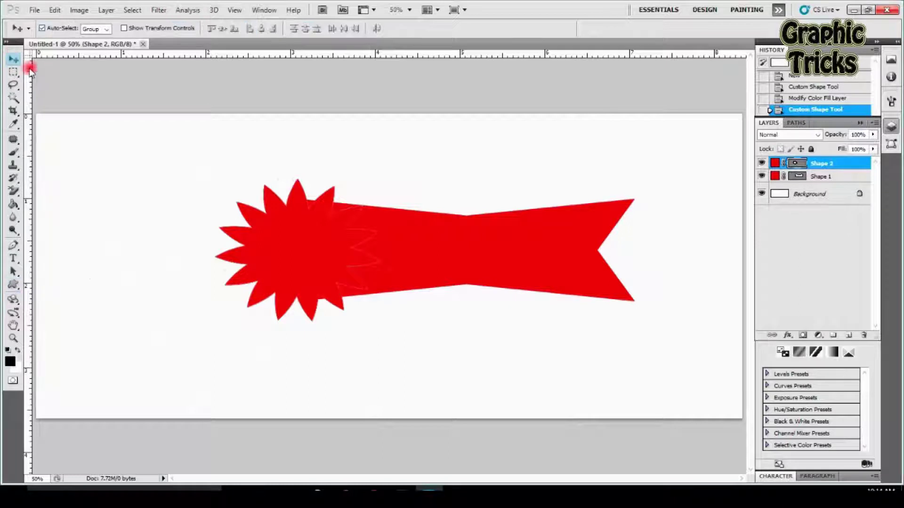
Nudge the starburst left, enlarge it slightly with Free Transform, and settle it on the banner's end
left_click_drag(278, 250, 255, 243)
key("ctrl+t")
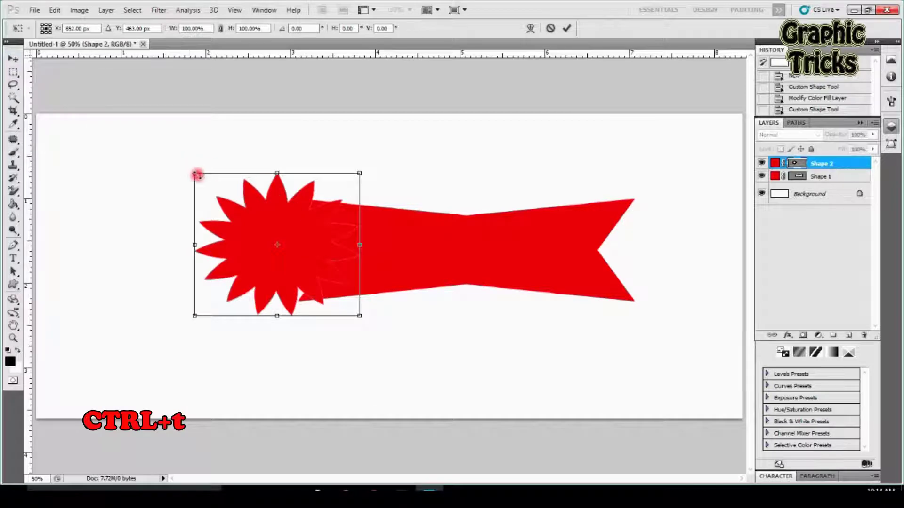
left_click_drag(197, 174, 174, 160)
mouse_move(293, 235)
left_mouse_down()
mouse_move(302, 239)
mouse_move(291, 230)
left_mouse_up()
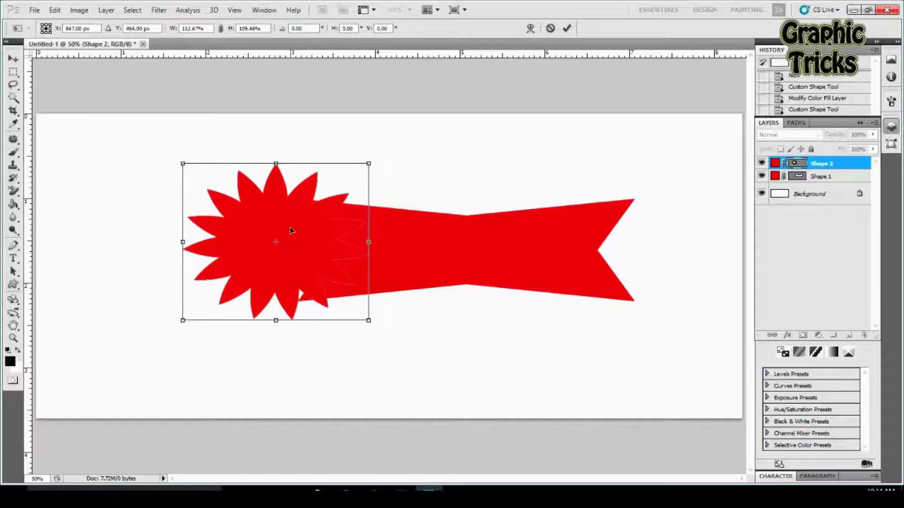
left_click_drag(290, 231, 284, 235)
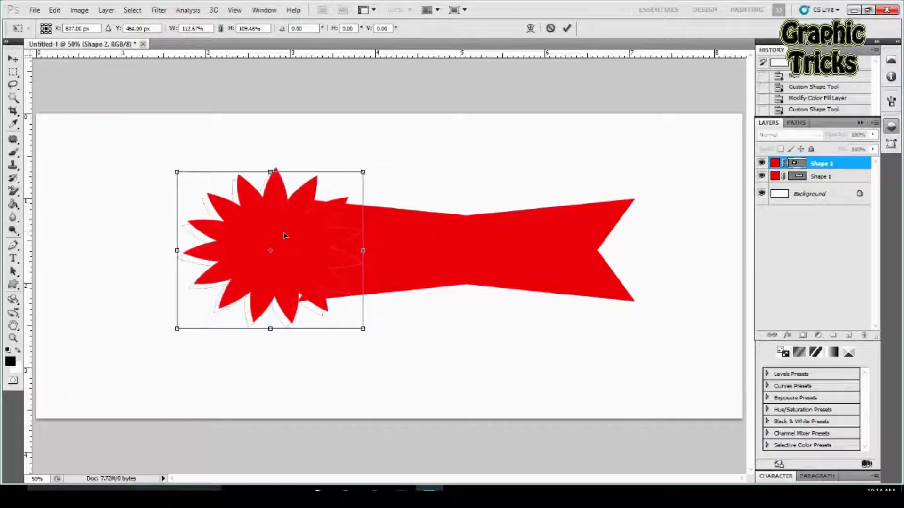
left_click(484, 187)
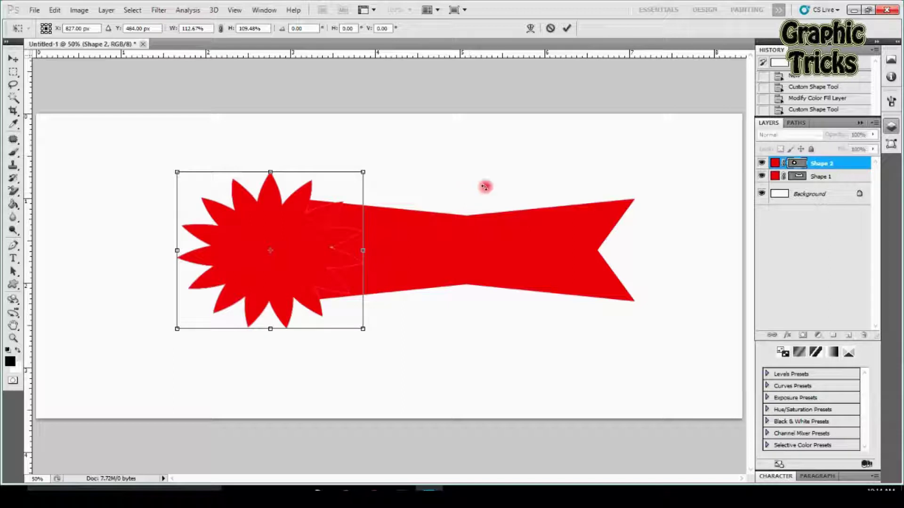
key("Return")
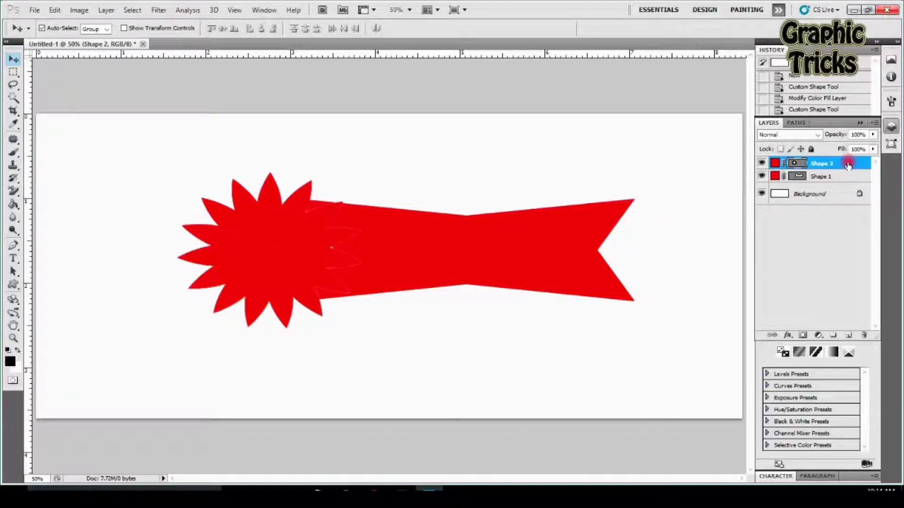
left_click(840, 178)
Open Layer Style for the starburst layer, Shape 2, and enable Drop Shadow
left_click(841, 179)
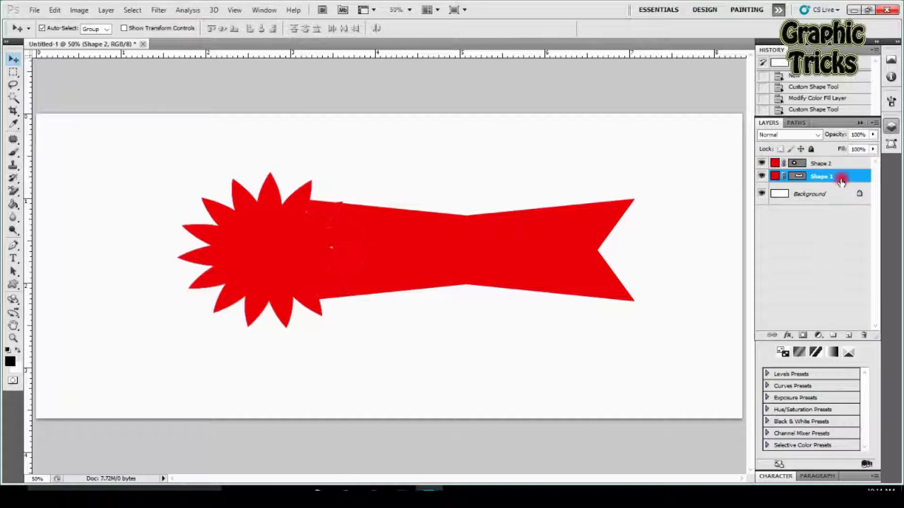
left_click(840, 166)
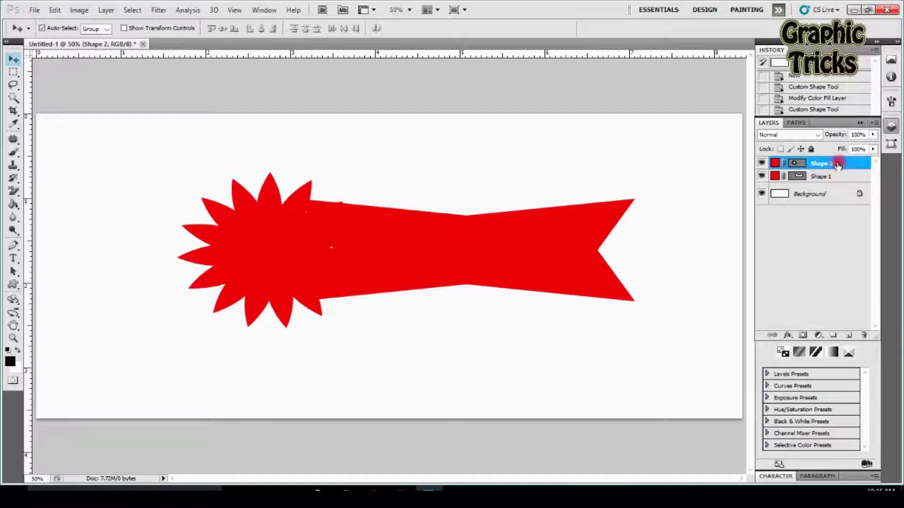
double_click(838, 165)
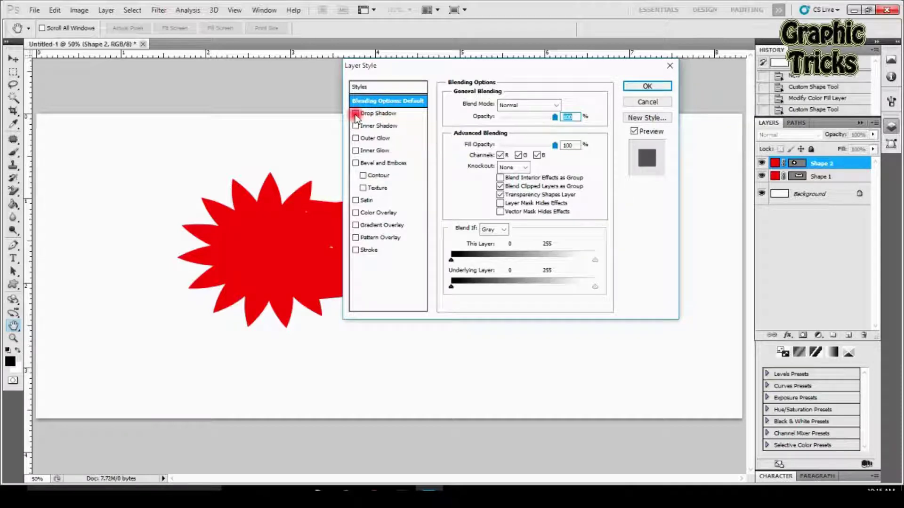
left_click(356, 114)
Set the starburst's drop shadow to size 27 and spread 27 and apply it
left_click(414, 114)
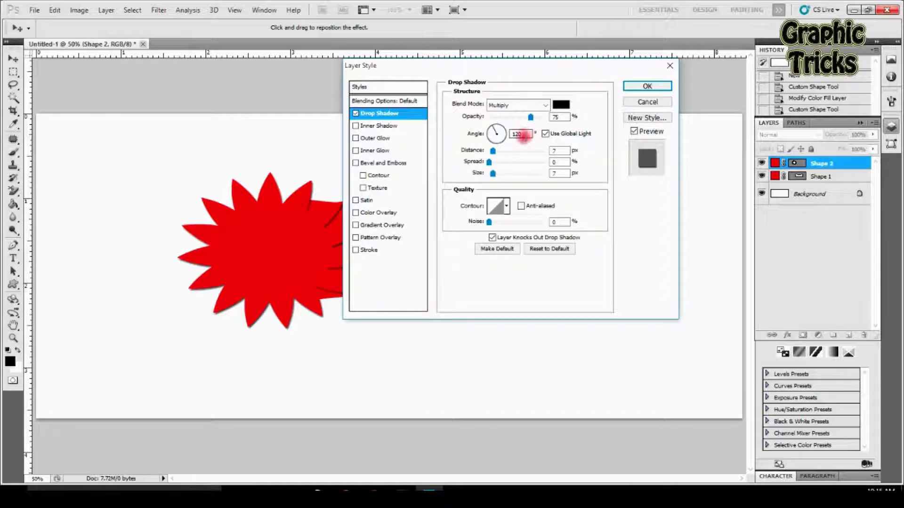
left_click(556, 173)
double_click(555, 173)
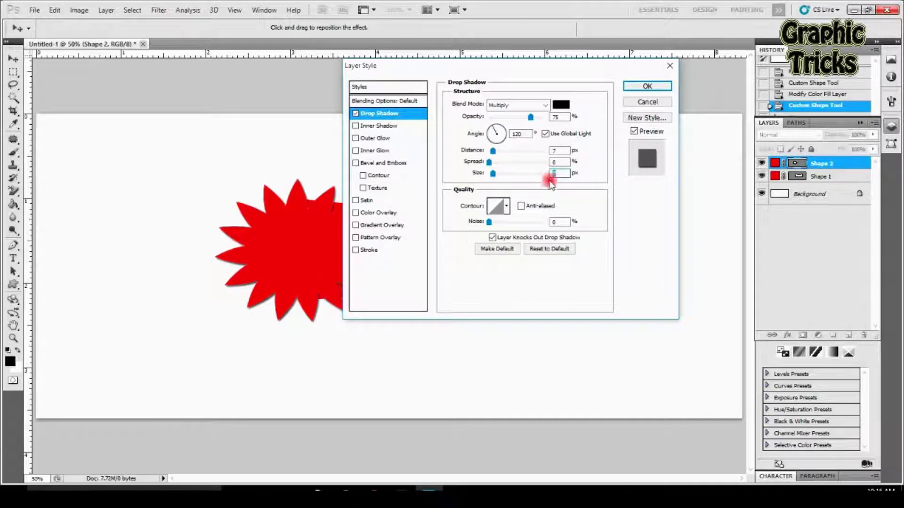
type("7")
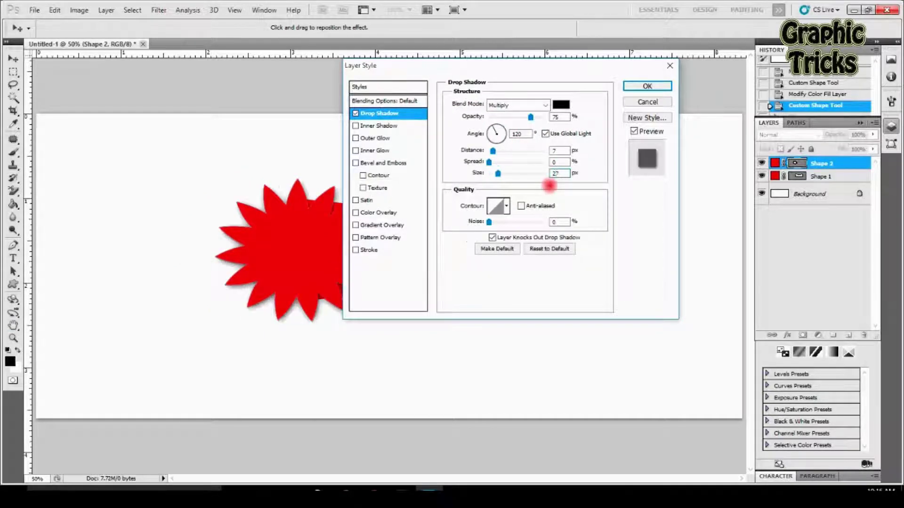
double_click(556, 161)
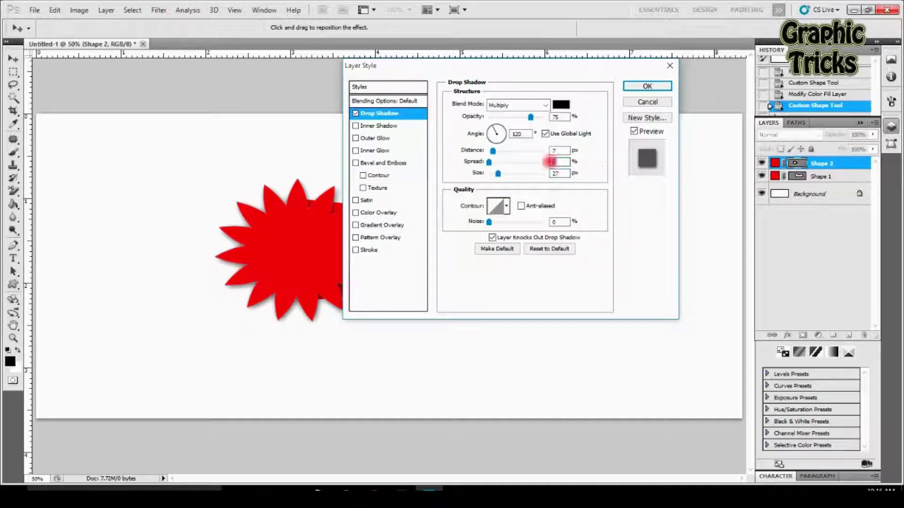
type("27")
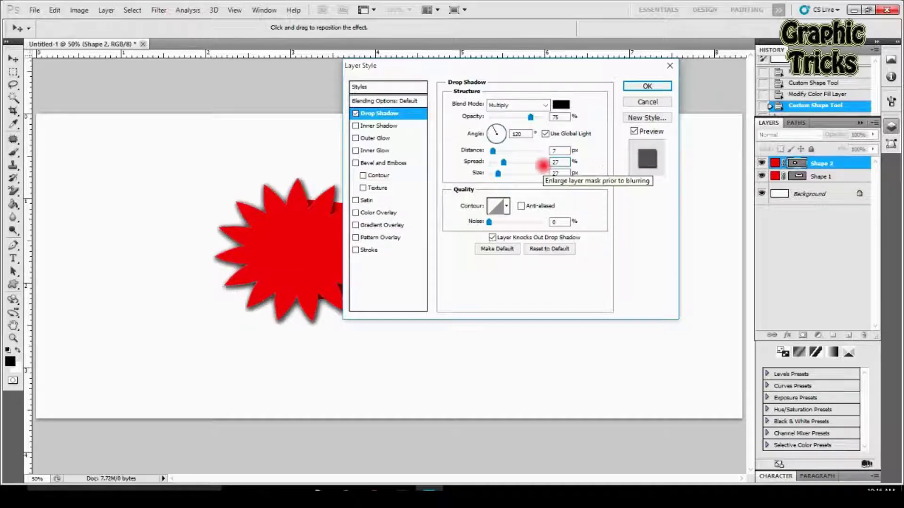
left_click(649, 87)
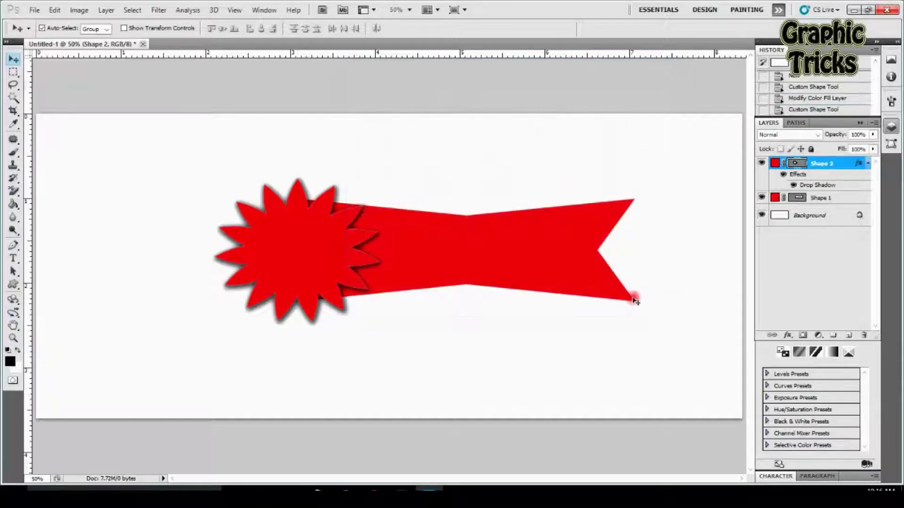
left_click(863, 199)
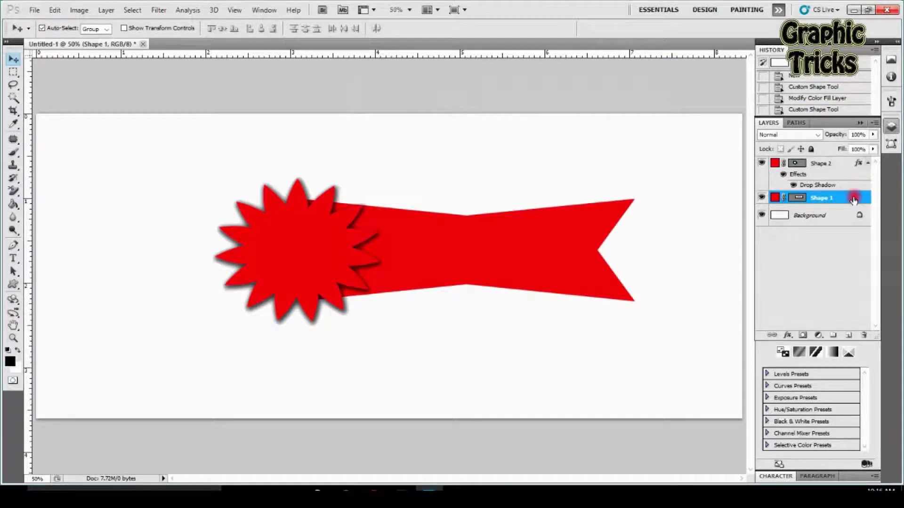
Give the red banner layer, Shape 1, a drop shadow with size 27 and spread 27
double_click(853, 198)
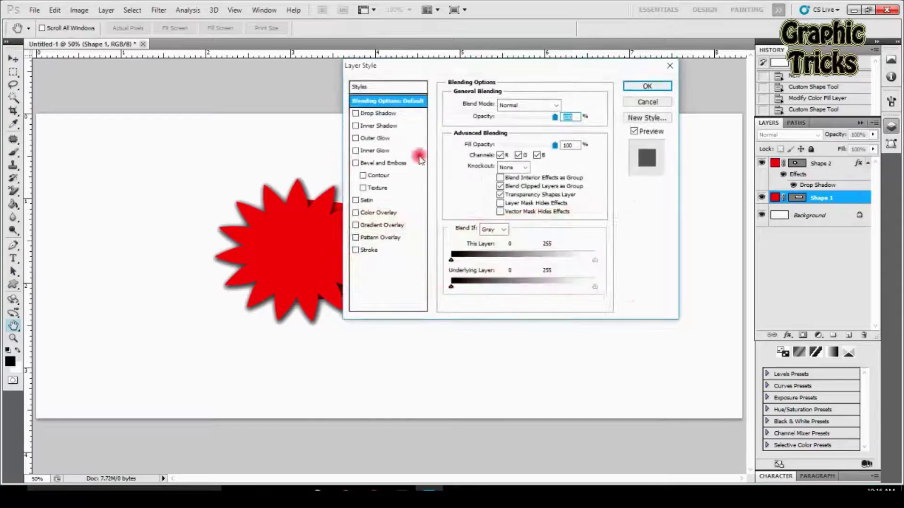
left_click(356, 114)
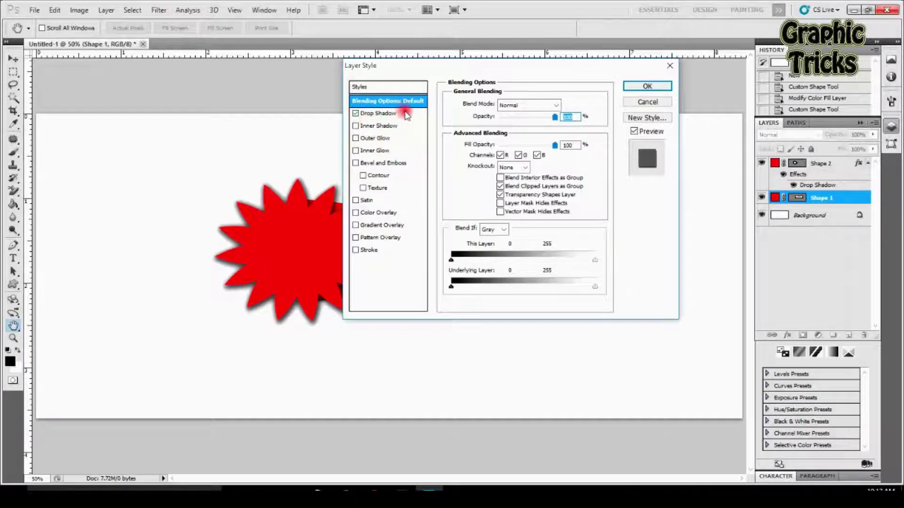
left_click(381, 113)
left_click_drag(567, 173, 541, 177)
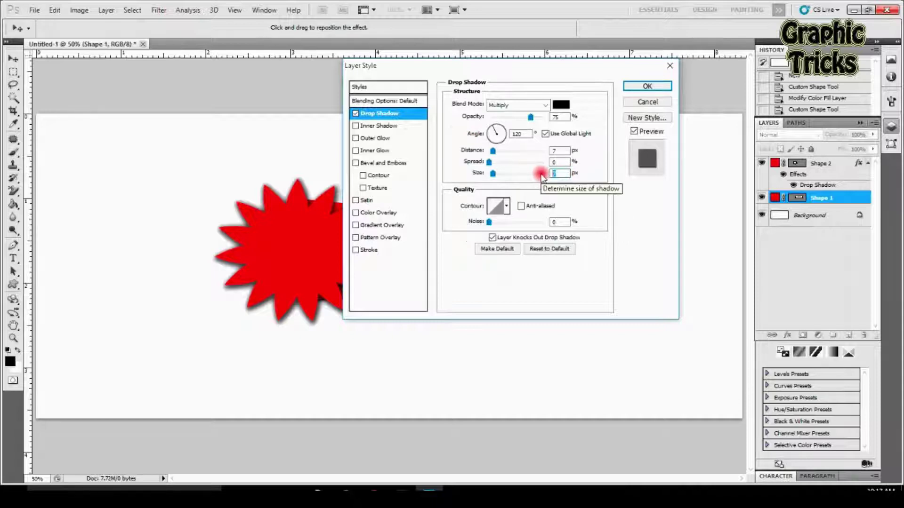
type("27")
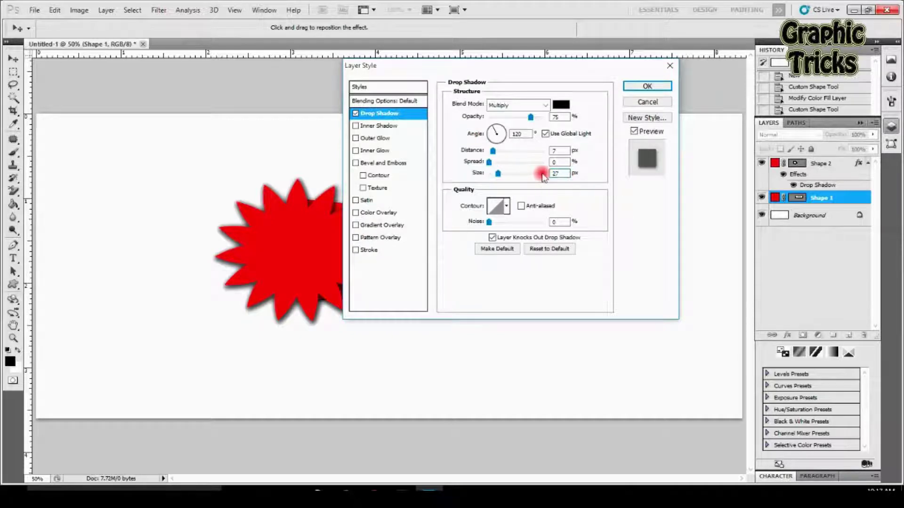
left_click_drag(568, 161, 553, 161)
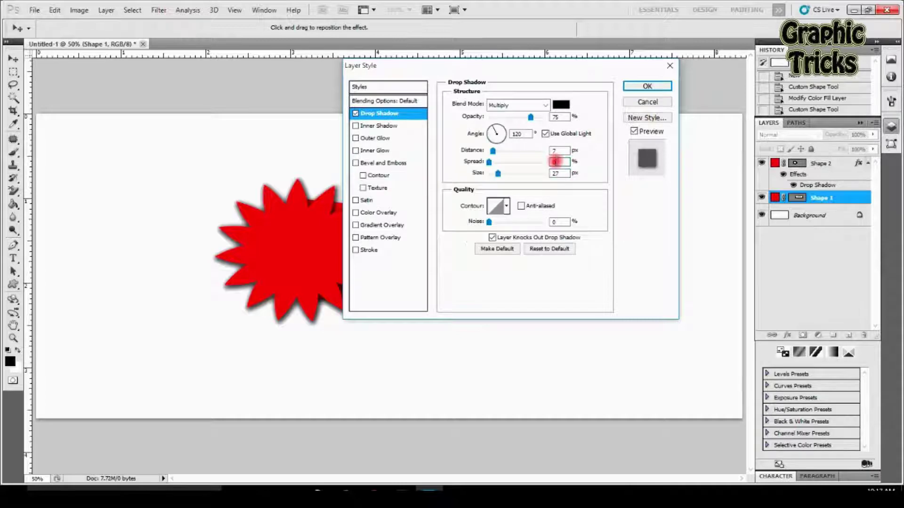
left_click(554, 161)
type("27")
left_click(648, 86)
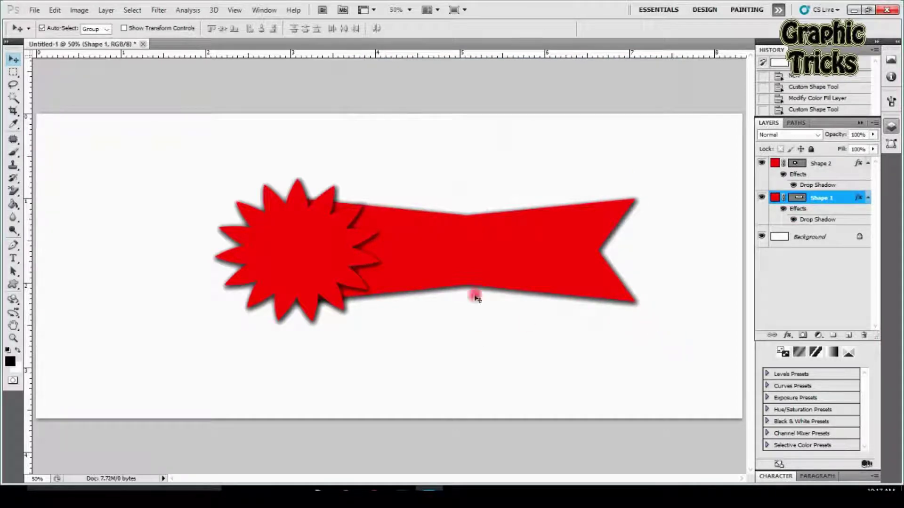
Add a '100%' text layer on the canvas at 50 pt
left_click(17, 258)
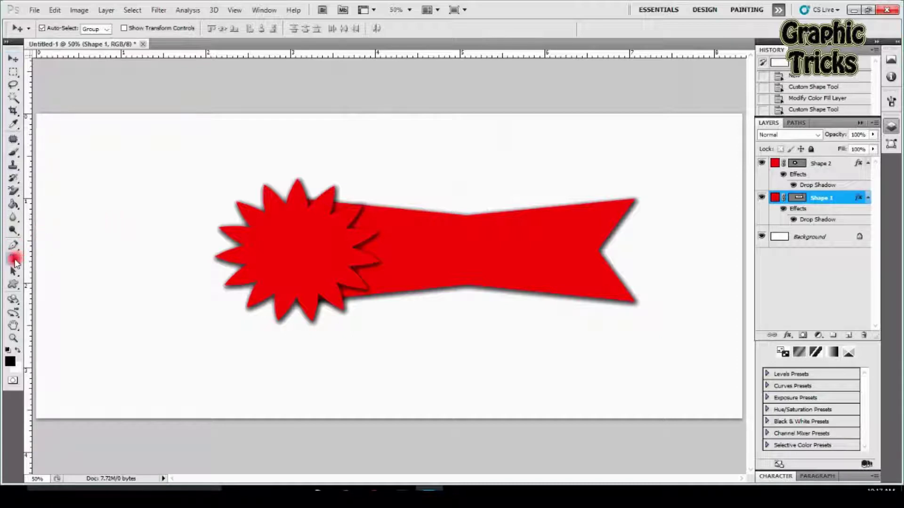
left_click(319, 132)
left_click(221, 28)
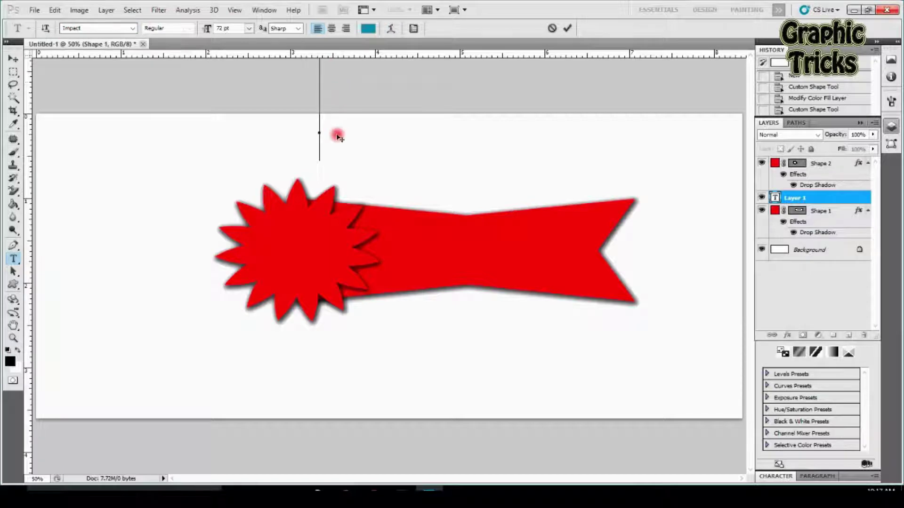
type("10")
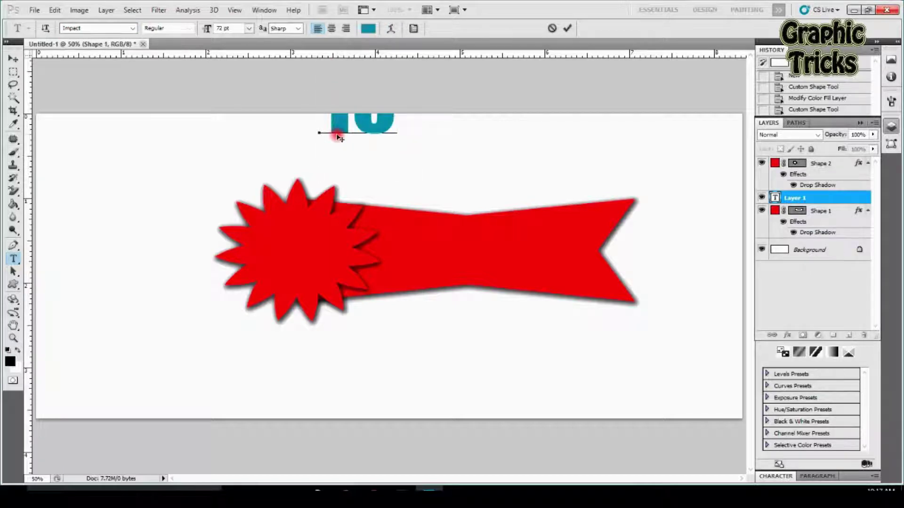
type("0")
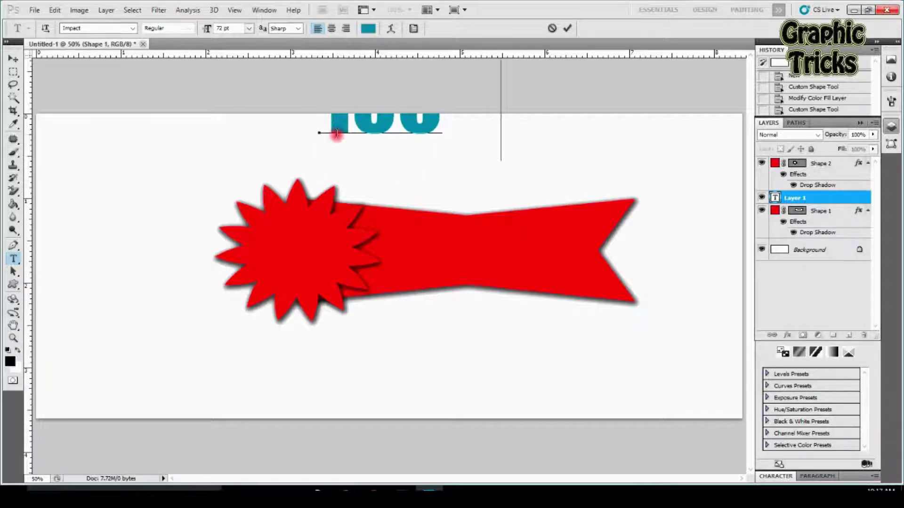
type("%")
key("ctrl+a")
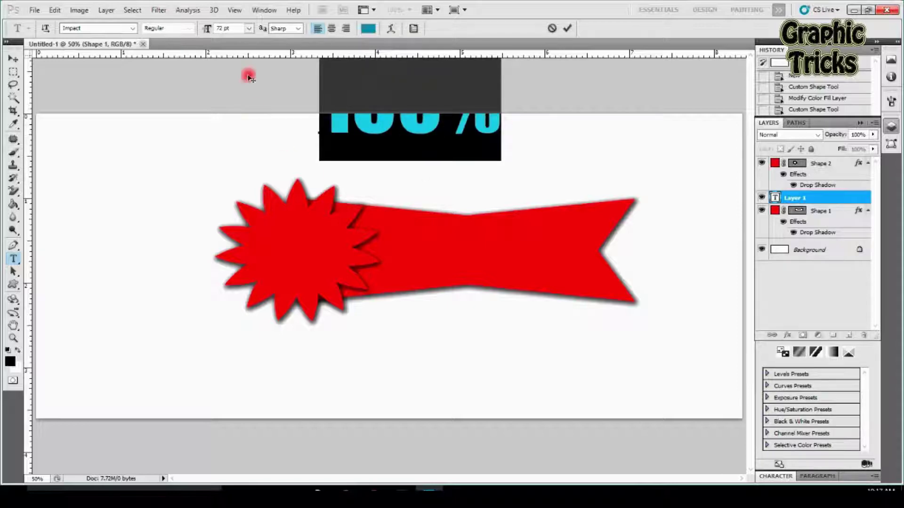
left_click(221, 28)
left_click_drag(222, 29, 216, 29)
type("50")
key("Return")
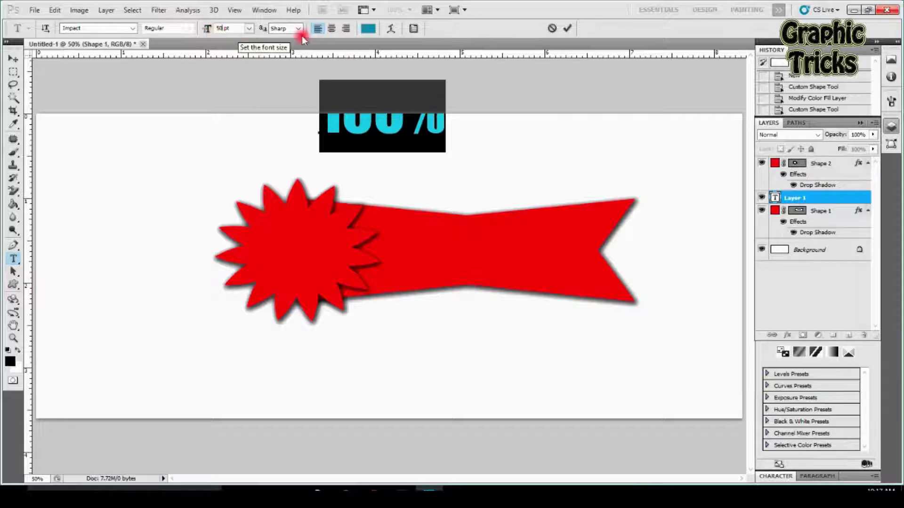
Keep the teal text colour and move the 100% text just above the starburst's upper left
left_click(368, 28)
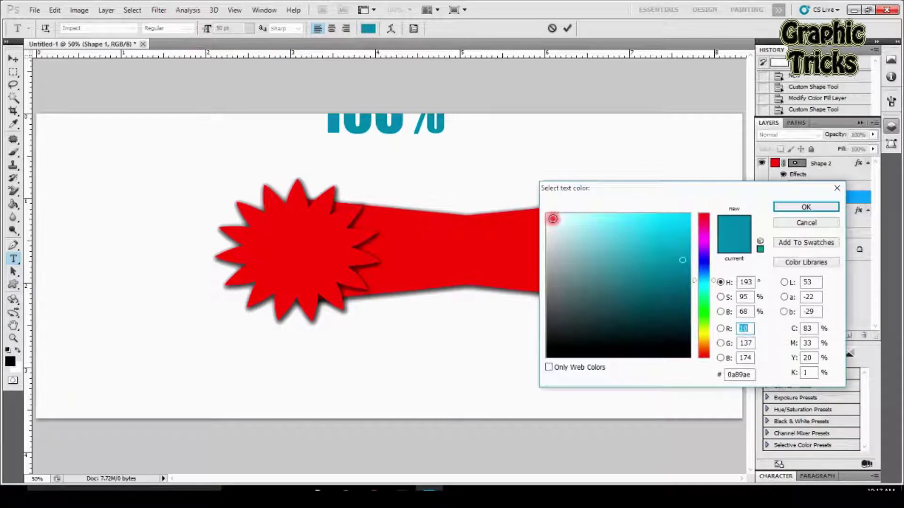
left_click(806, 207)
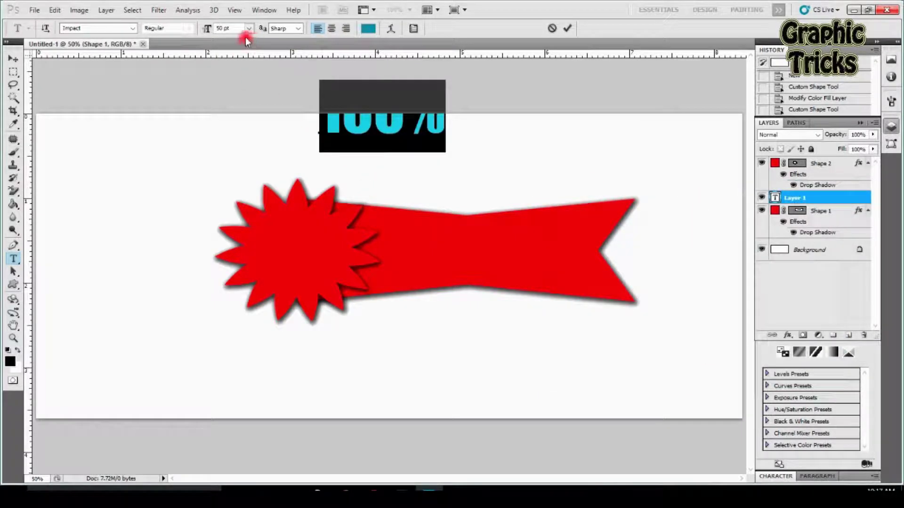
left_click(13, 59)
mouse_move(362, 120)
left_mouse_down()
mouse_move(209, 189)
mouse_move(187, 171)
left_mouse_up()
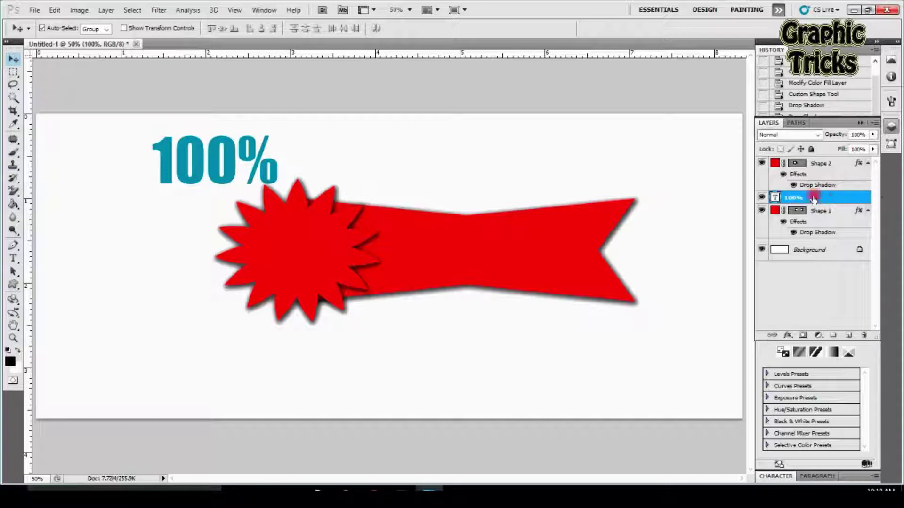
Move the 100% layer above Shape 2, drag it onto the starburst, and resize it to 40 pt
left_click_drag(813, 198, 815, 154)
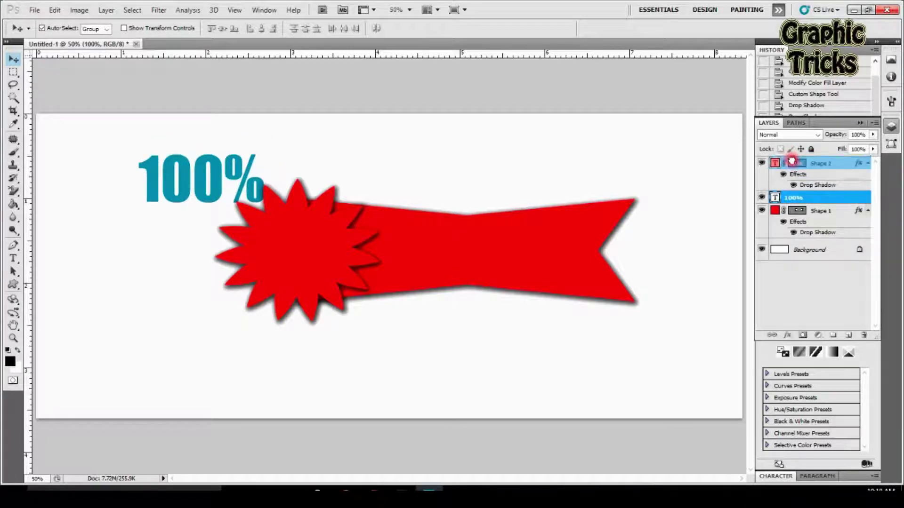
left_click_drag(205, 183, 305, 246)
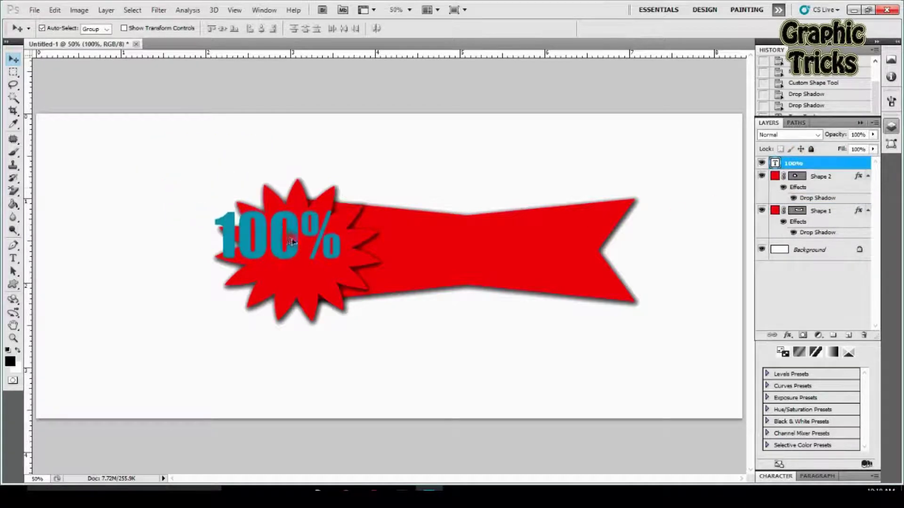
left_click(13, 254)
left_click(223, 28)
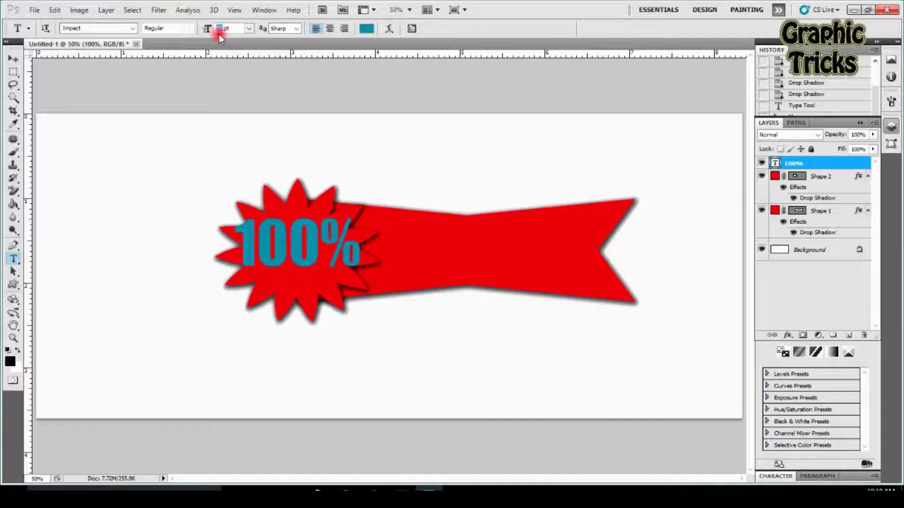
type("40")
key("Return")
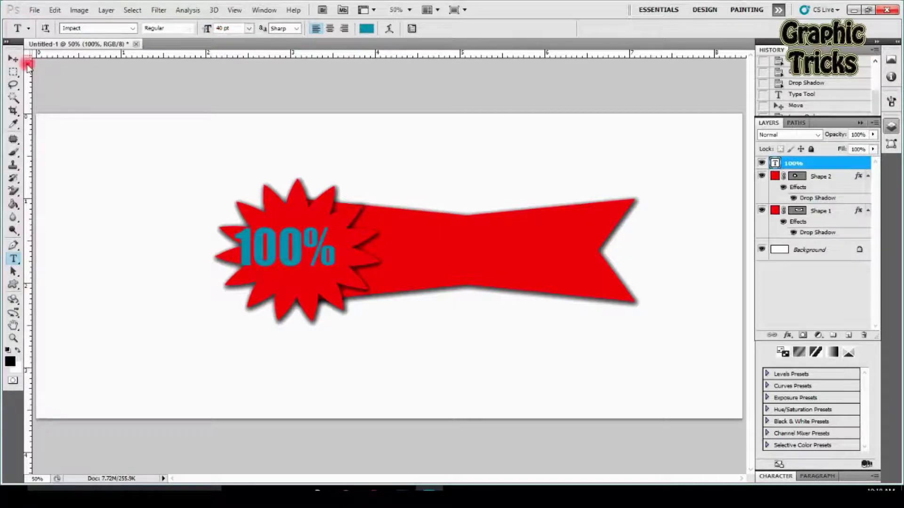
Nudge the 100% text to centre it on the red starburst
left_click(8, 62)
left_click_drag(280, 253, 291, 258)
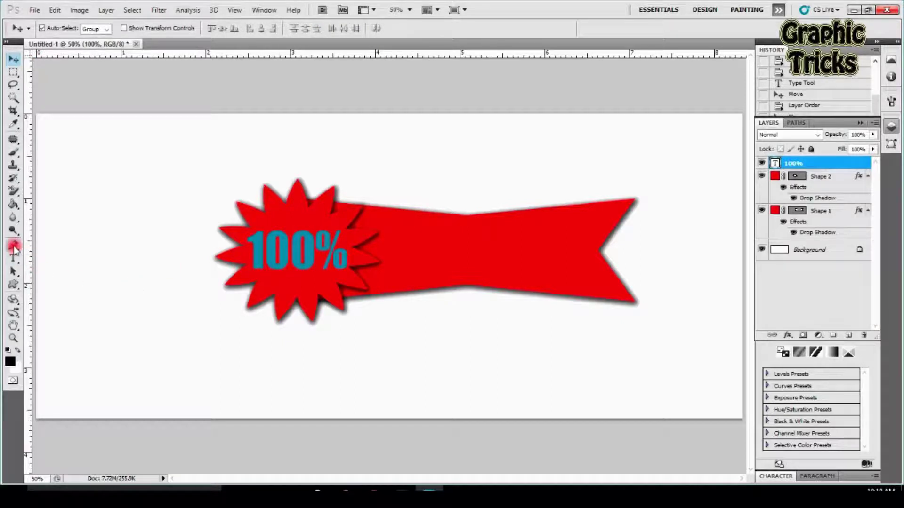
left_click(15, 259)
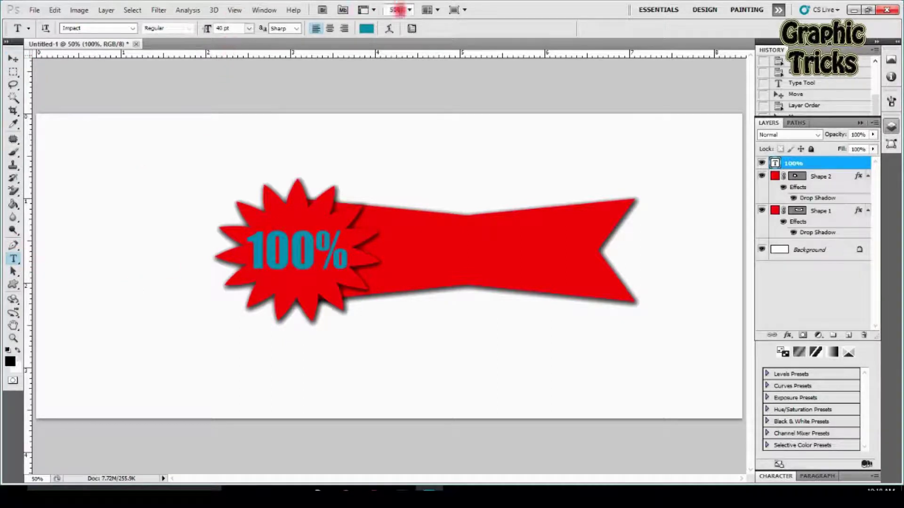
Change the 100% text colour from teal to white
left_click(366, 29)
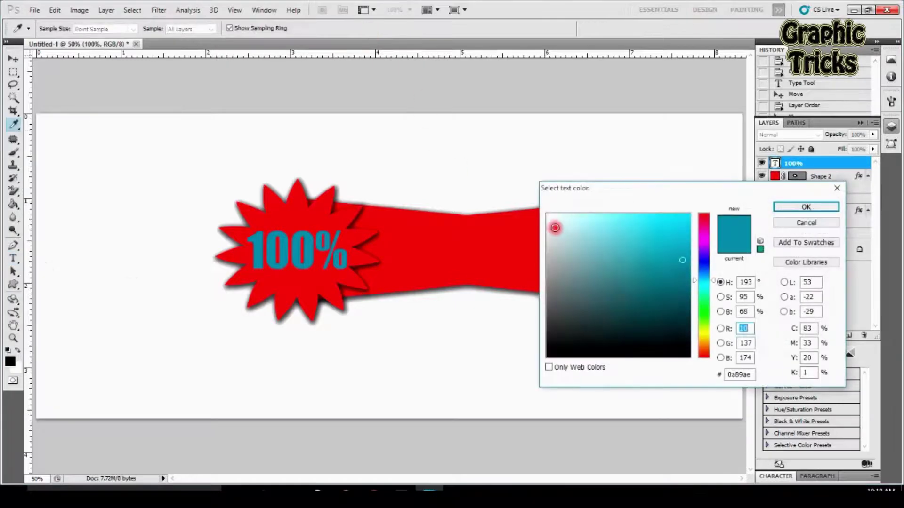
left_click(550, 219)
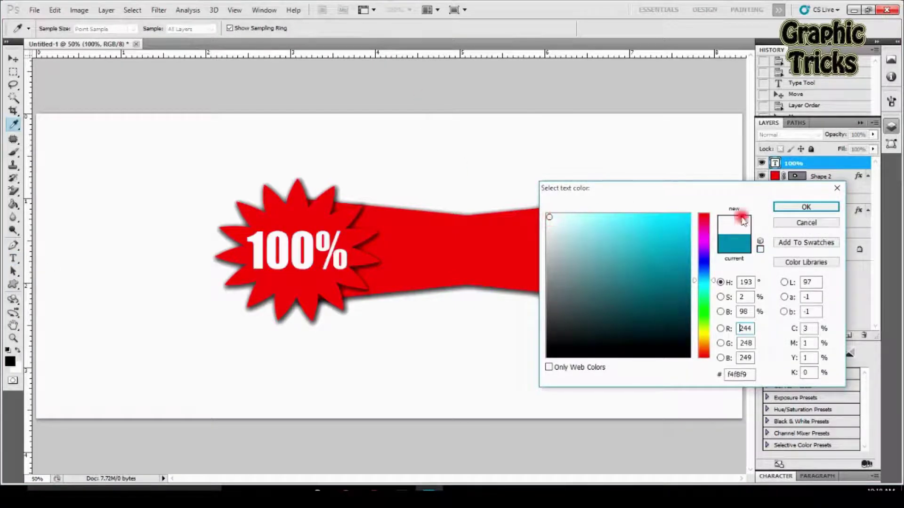
left_click(784, 209)
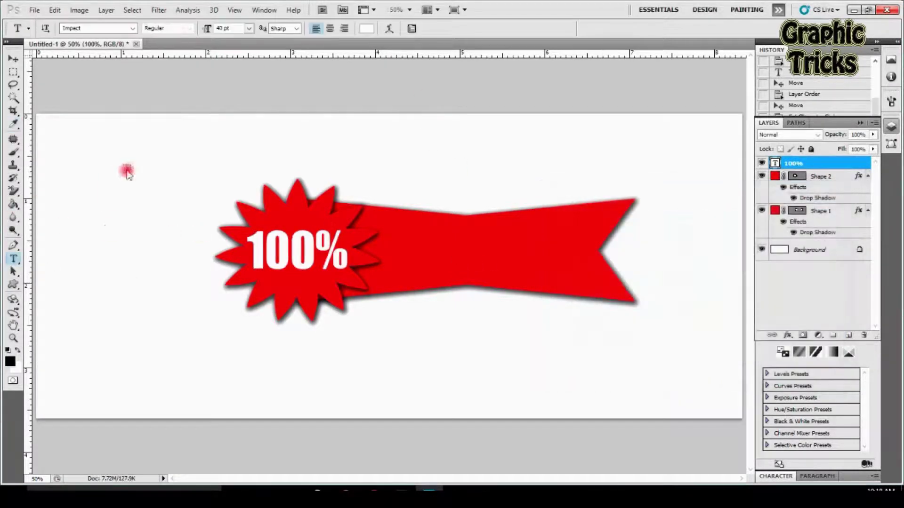
left_click(367, 159)
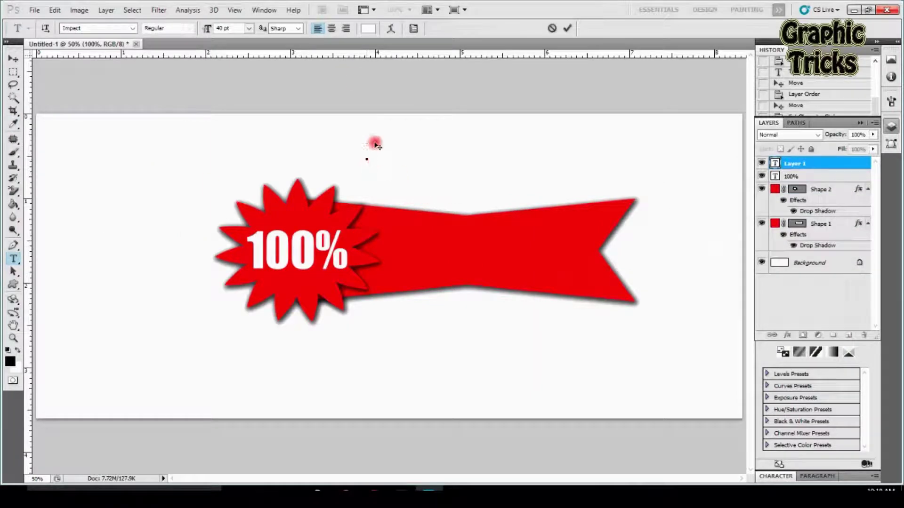
Set the text colour to dark teal and type 'Guarantee'
left_click(367, 30)
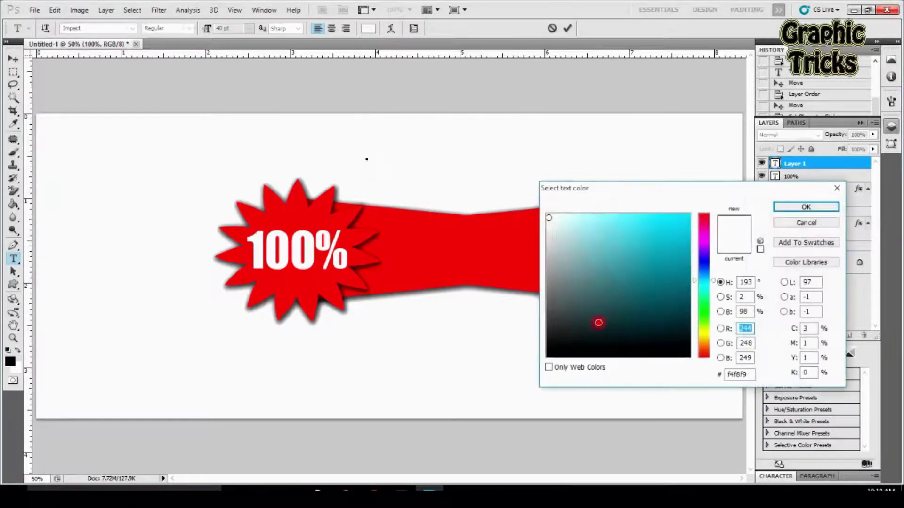
left_click(612, 301)
left_click(820, 210)
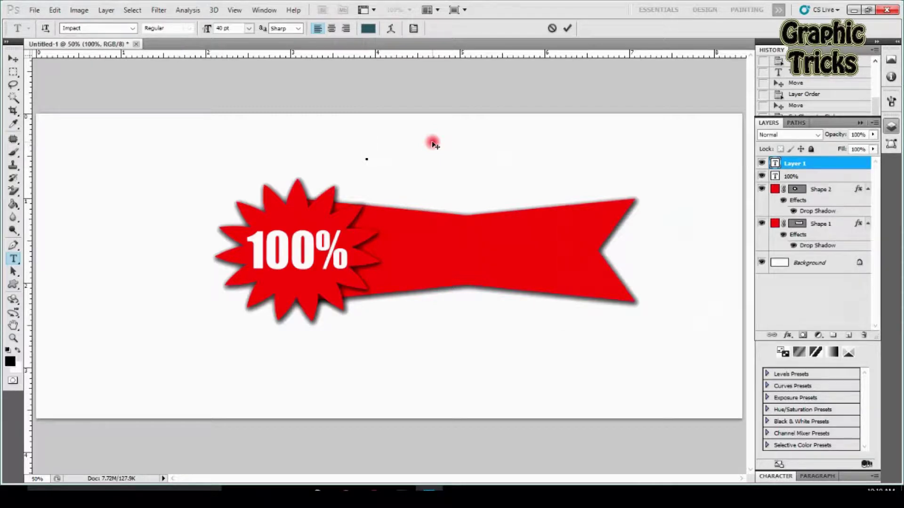
type("G")
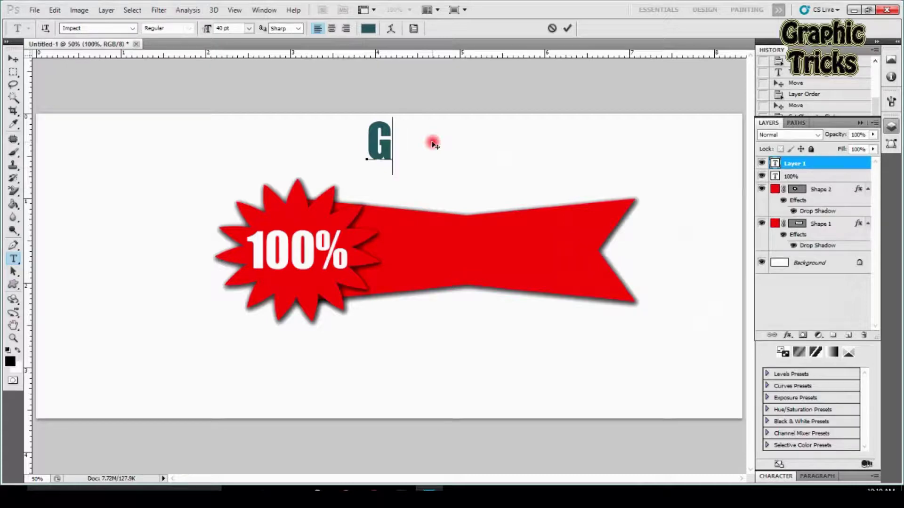
type("uarant")
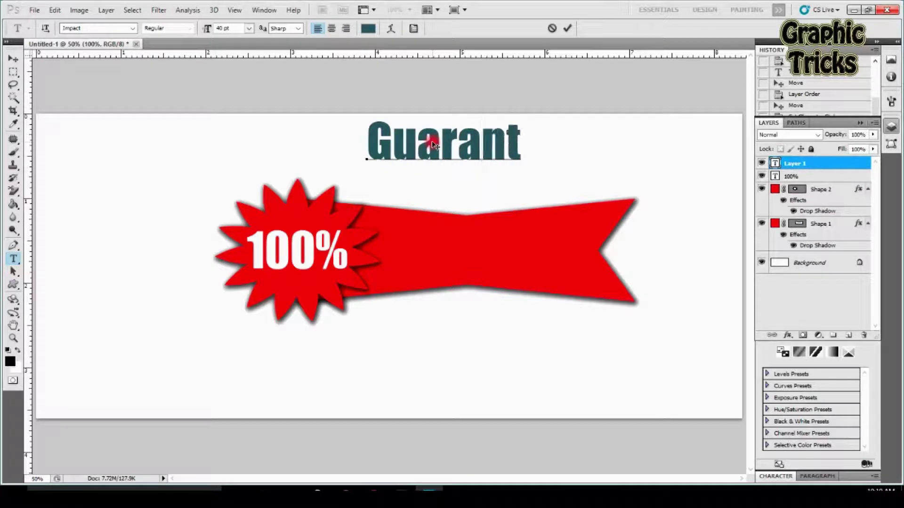
type("ee")
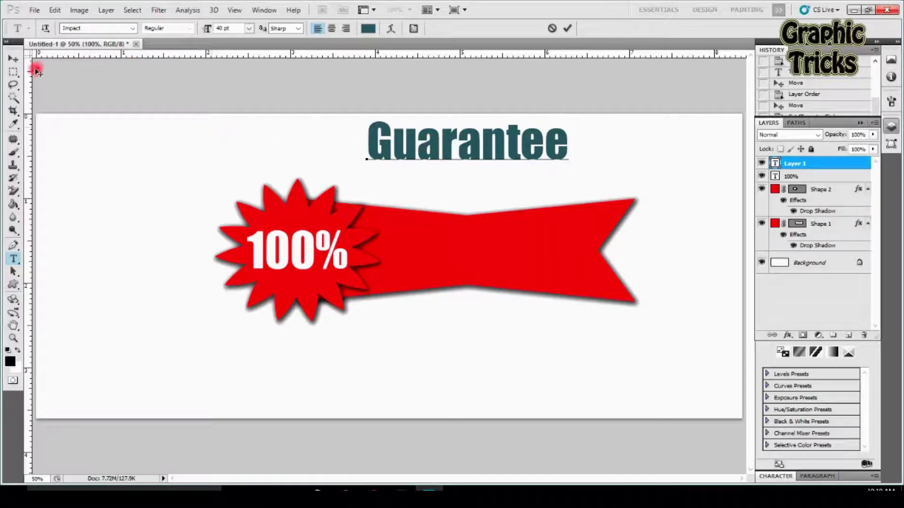
Commit the Guarantee text and drag it onto the red ribbon
left_click(14, 59)
mouse_move(466, 143)
left_mouse_down()
mouse_move(490, 273)
mouse_move(487, 247)
left_mouse_up()
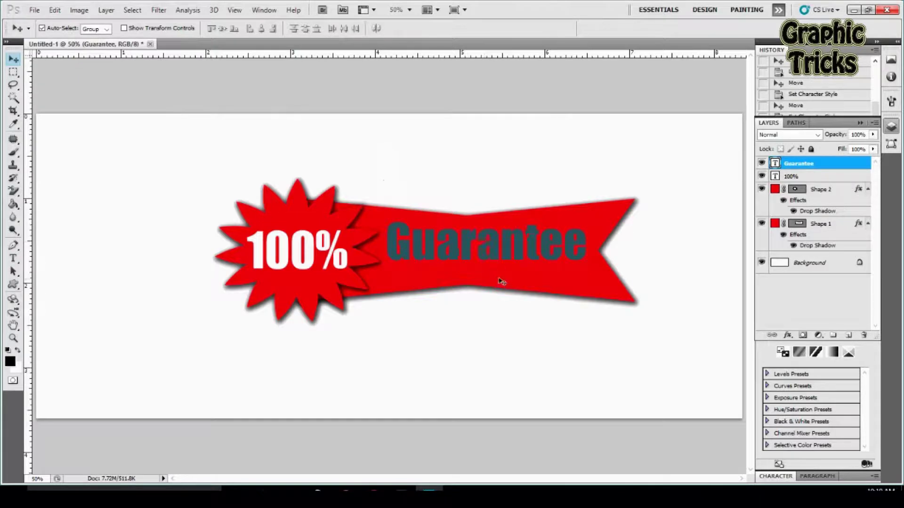
left_click(13, 259)
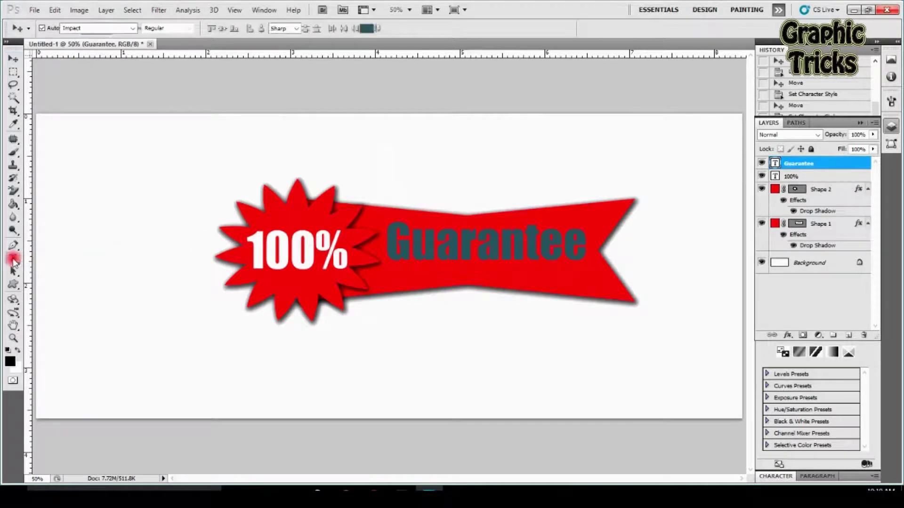
Select all the Guarantee text and recolour it white
left_click(585, 239)
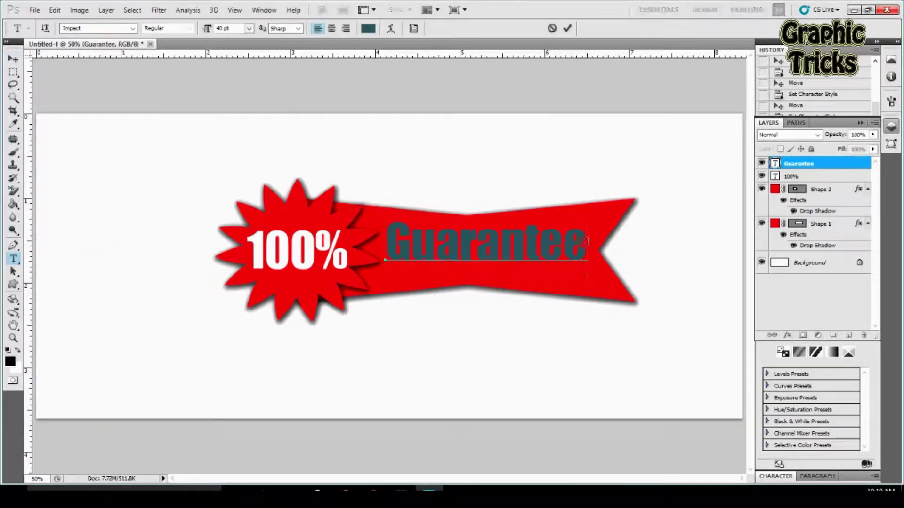
double_click(518, 246)
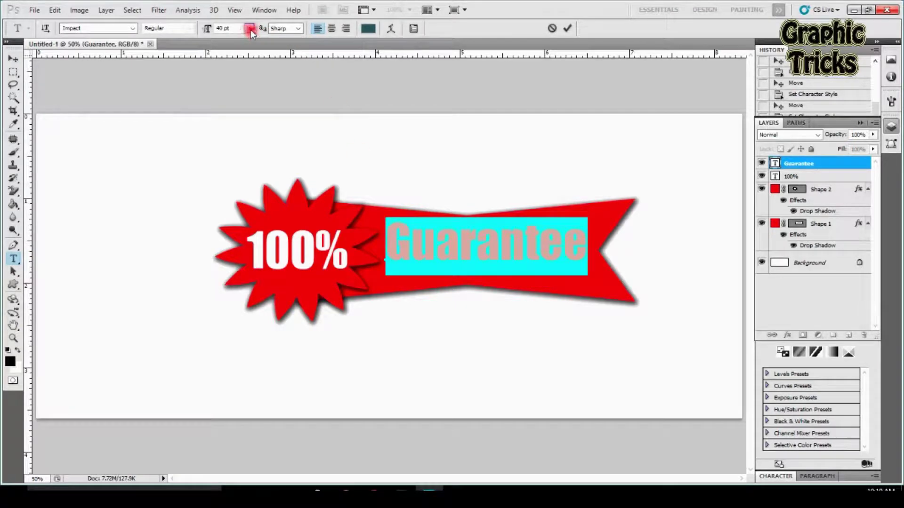
left_click(368, 30)
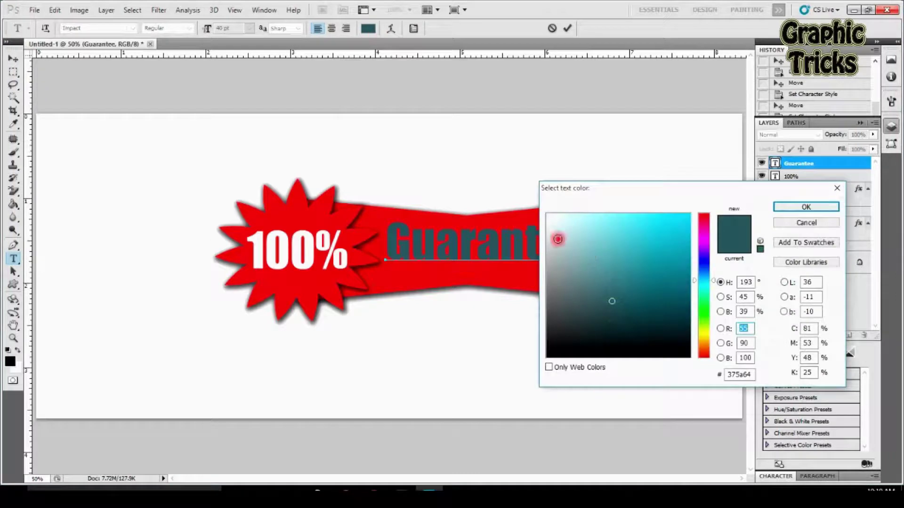
left_click(549, 216)
left_click(799, 206)
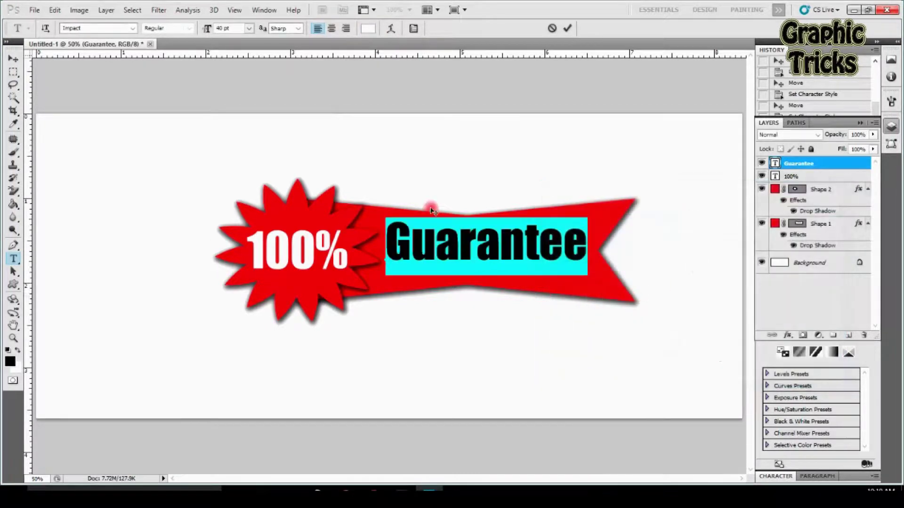
left_click(553, 253)
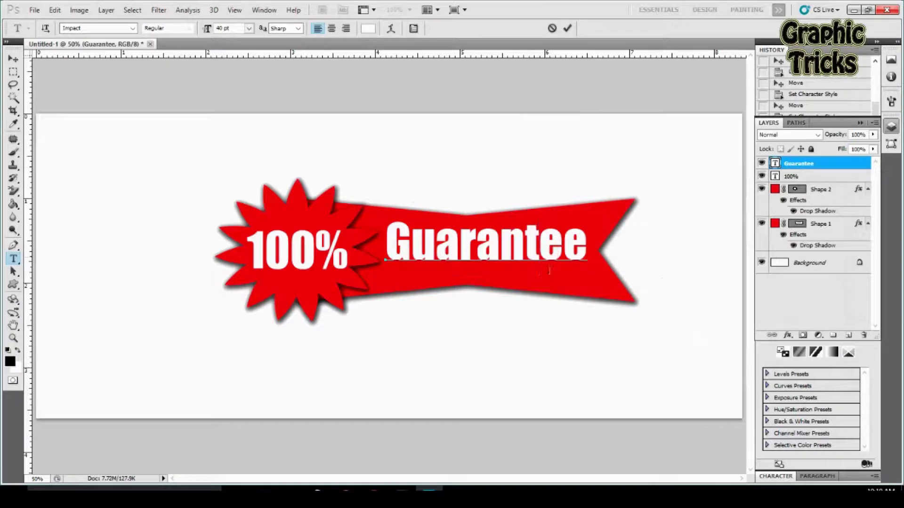
Commit the edit and nudge Guarantee slightly right and down on the ribbon
left_click(13, 58)
left_click(508, 306)
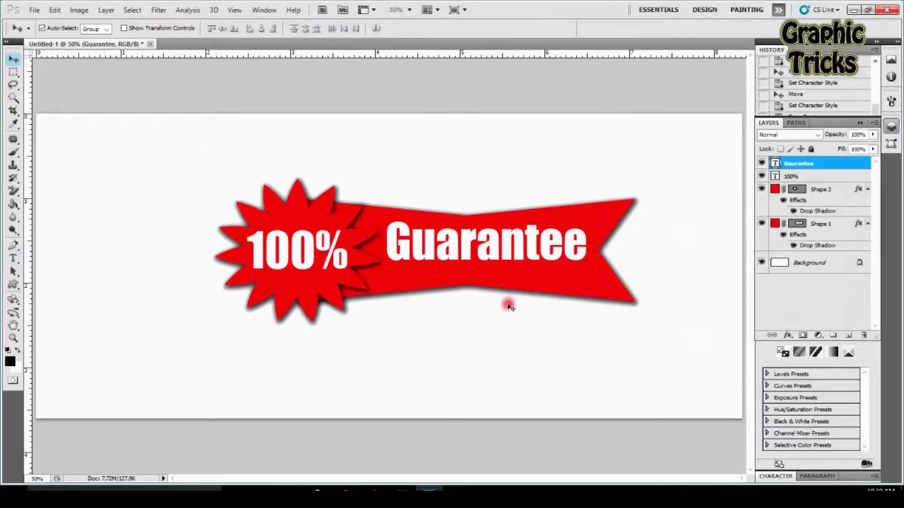
left_click_drag(471, 252, 474, 256)
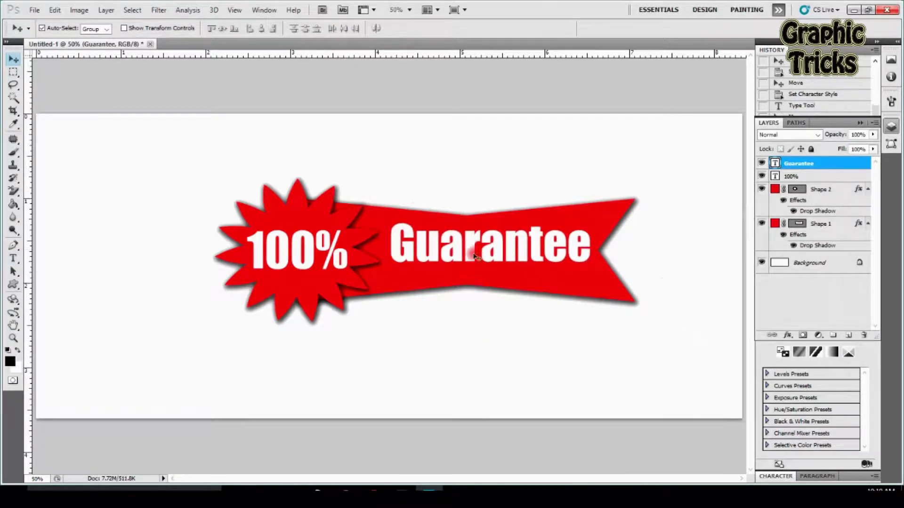